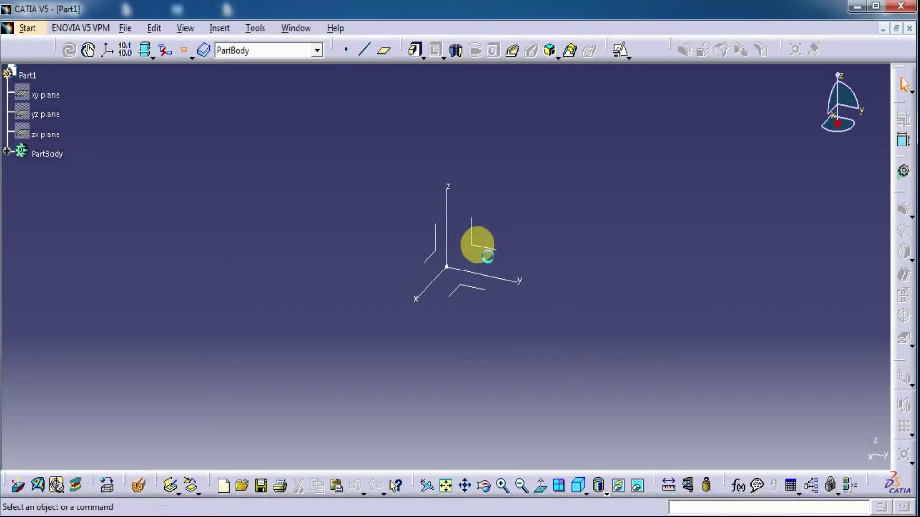
Create a positioned sketch on the yz plane with the default origin and orientation
click(477, 245)
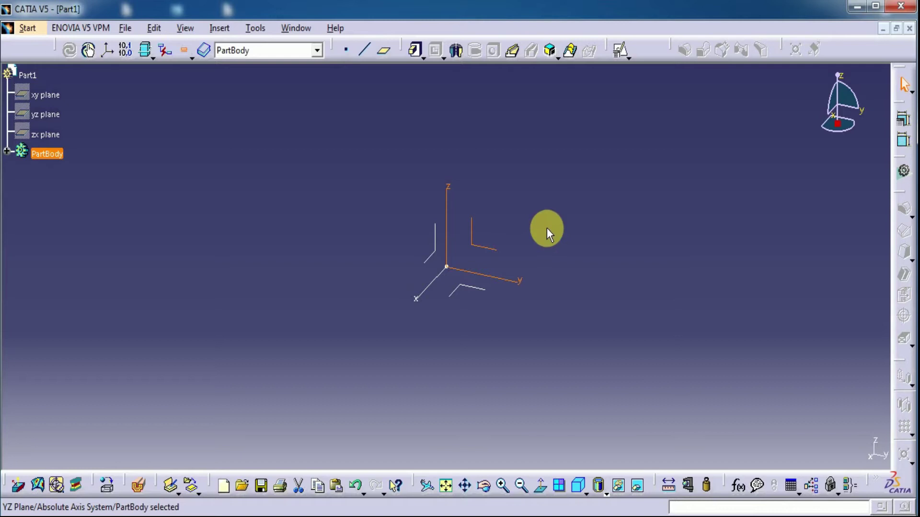
click(621, 50)
click(808, 445)
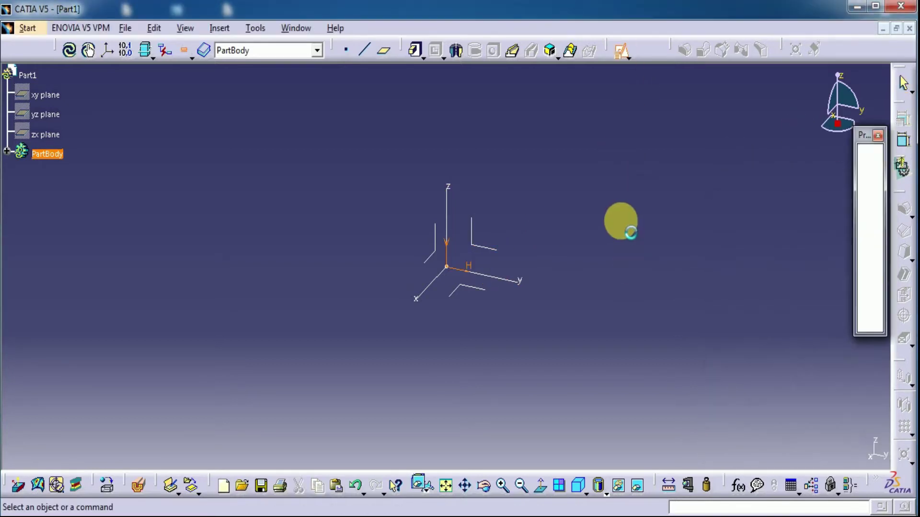
middle_drag(760, 167, 772, 207)
Draw a closed five-sided profile cornered at the origin, about 178 mm wide and 119 mm high, with a sloped right side and about 84 mm top edge
click(870, 165)
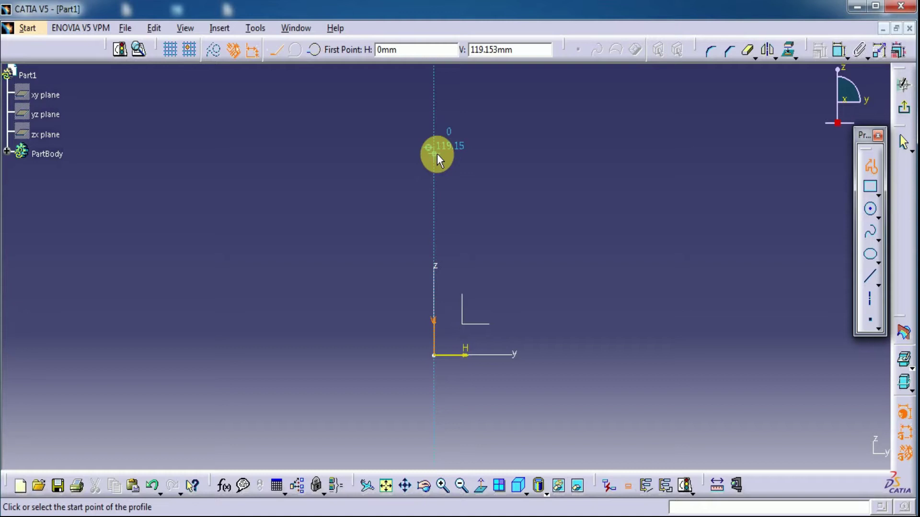
click(436, 154)
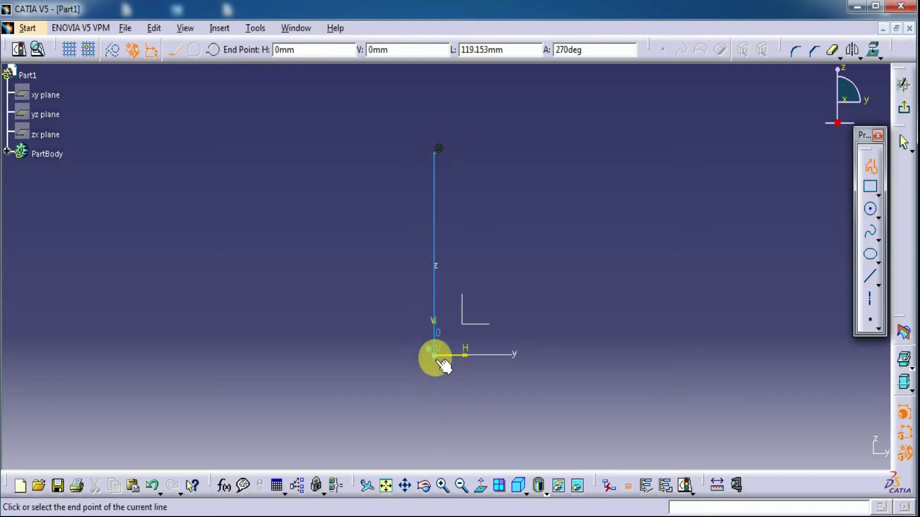
click(537, 374)
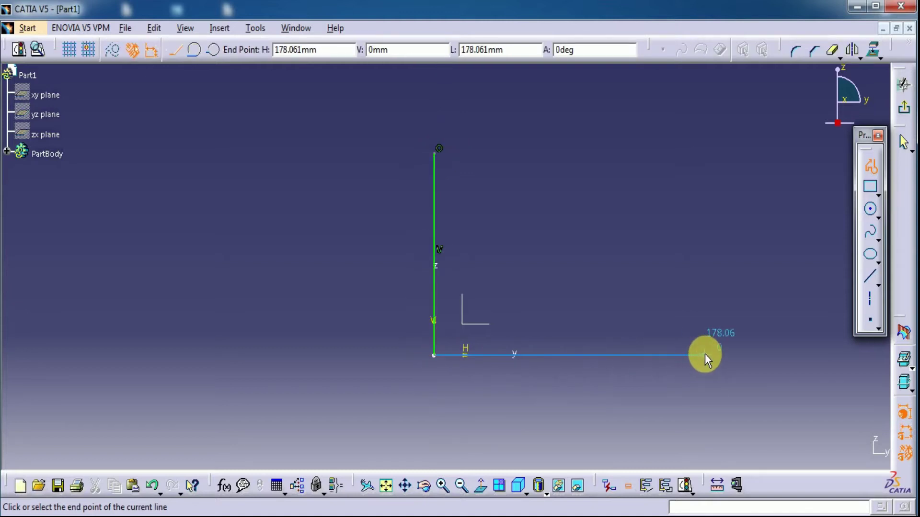
click(706, 355)
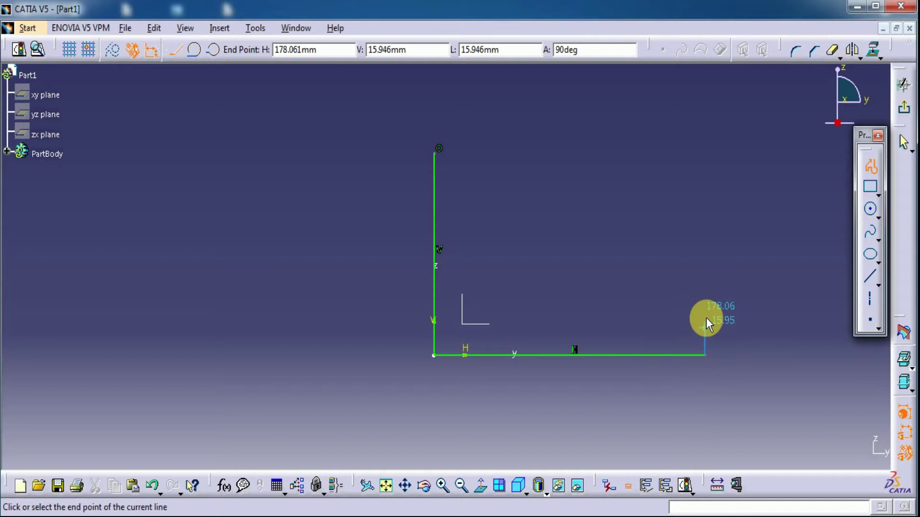
click(706, 319)
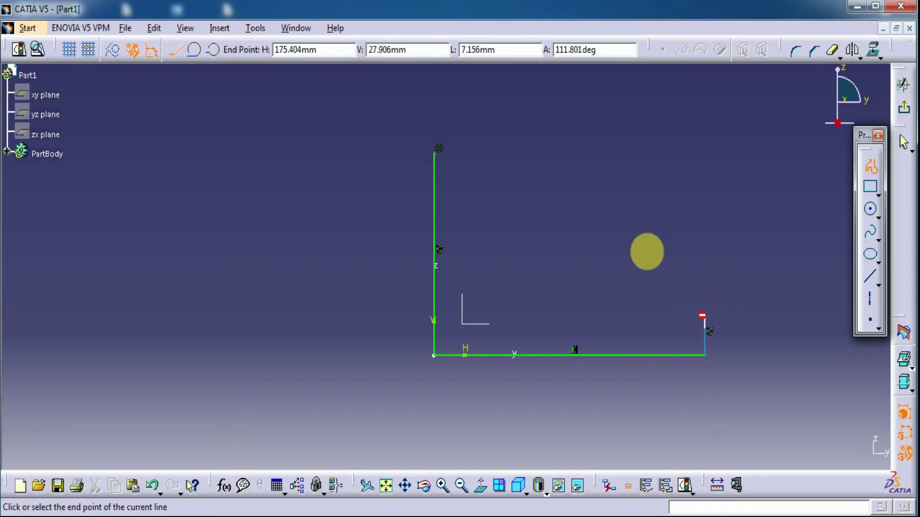
click(560, 154)
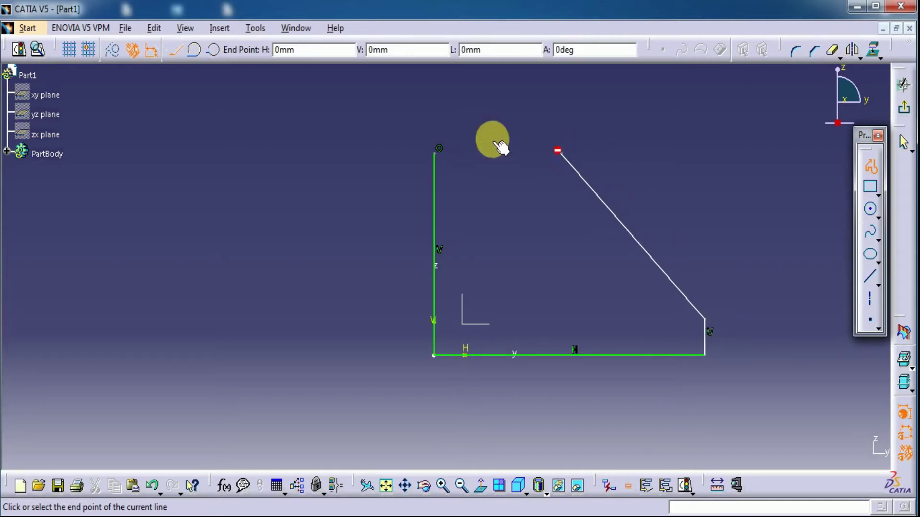
right_click(453, 146)
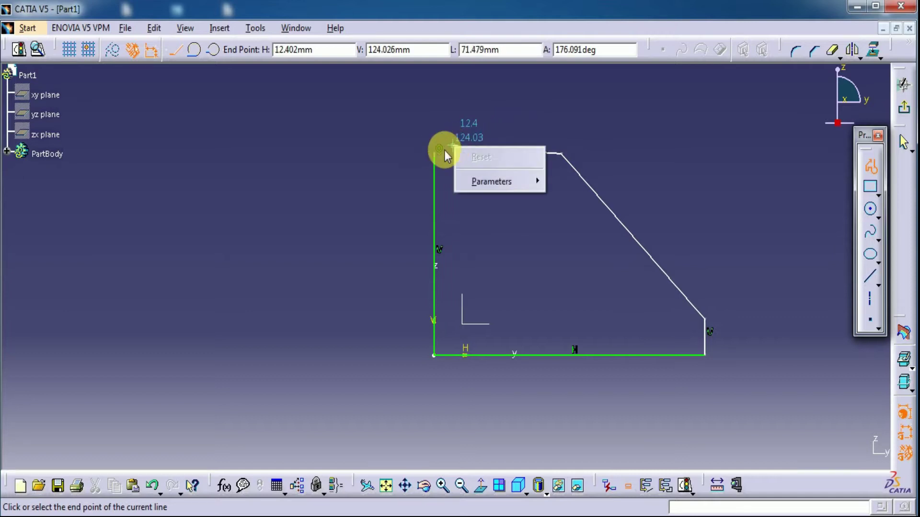
mouse_move(521, 188)
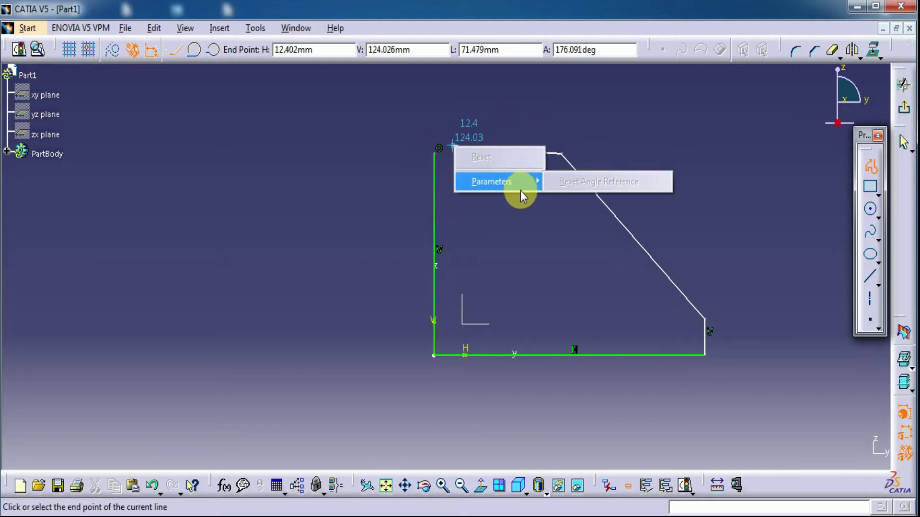
click(505, 138)
click(436, 153)
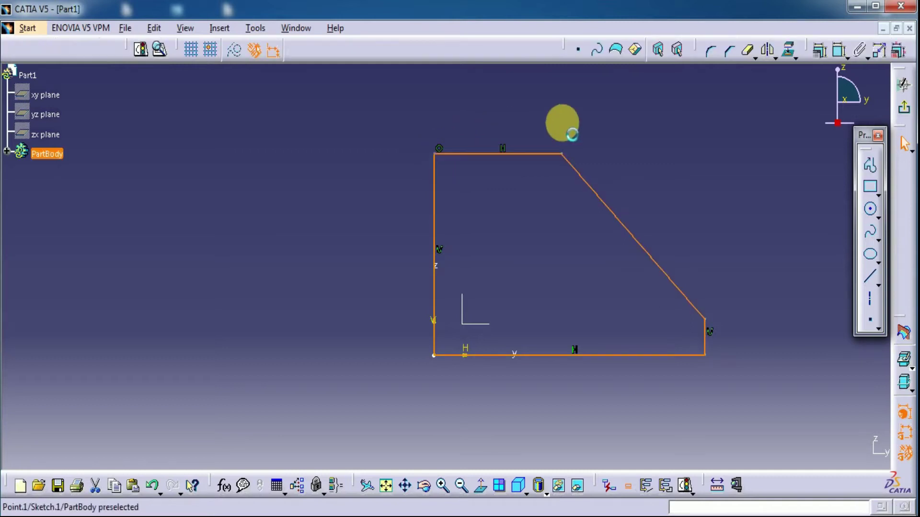
Dimension the profile's vertical edge on the V axis and set its length to 42 mm
click(841, 52)
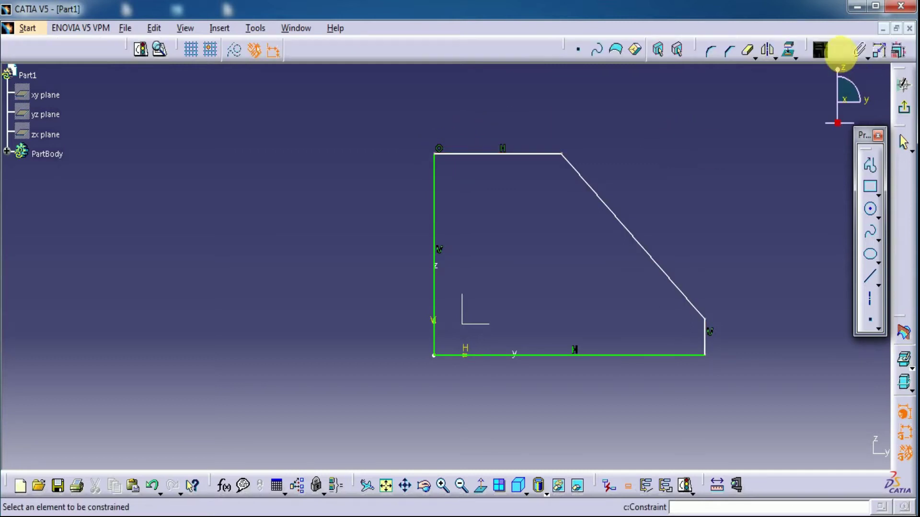
click(433, 192)
double_click(404, 197)
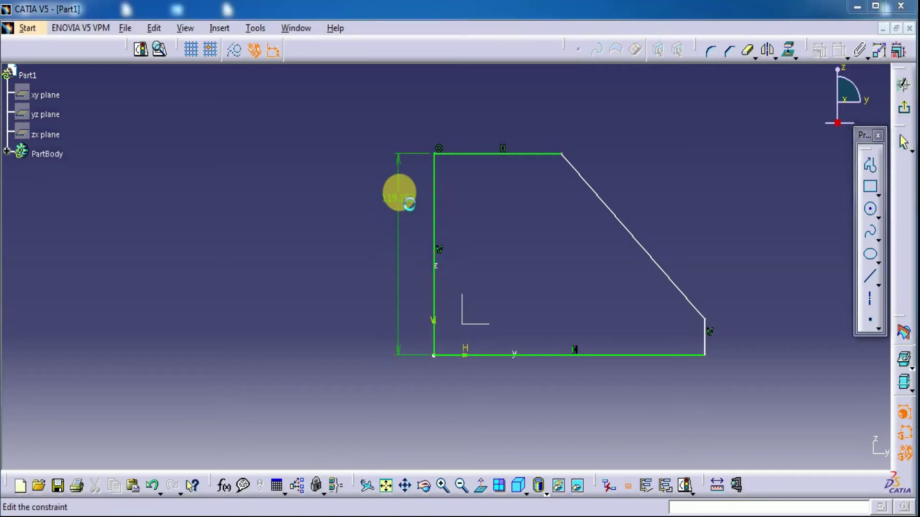
text(42)
key(Return)
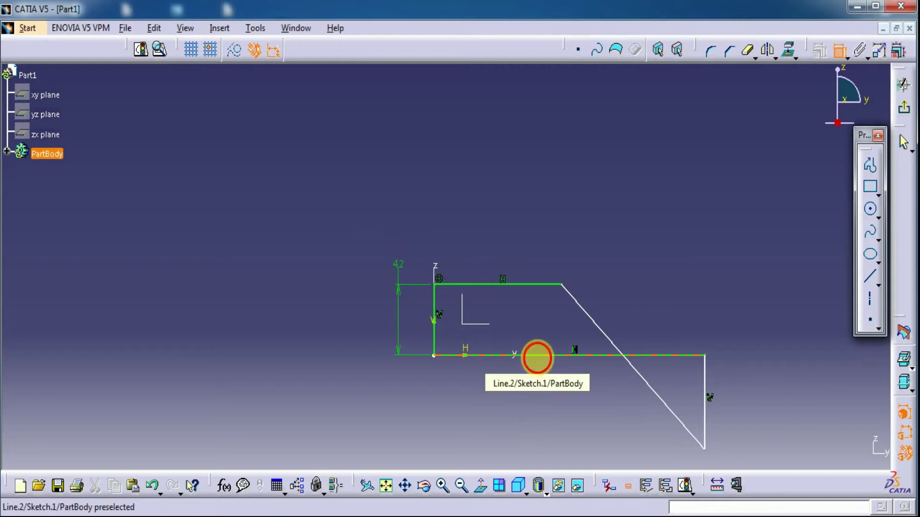
Dimension the profile's horizontal base edge and set its length to 50 mm
click(536, 357)
click(535, 394)
double_click(537, 380)
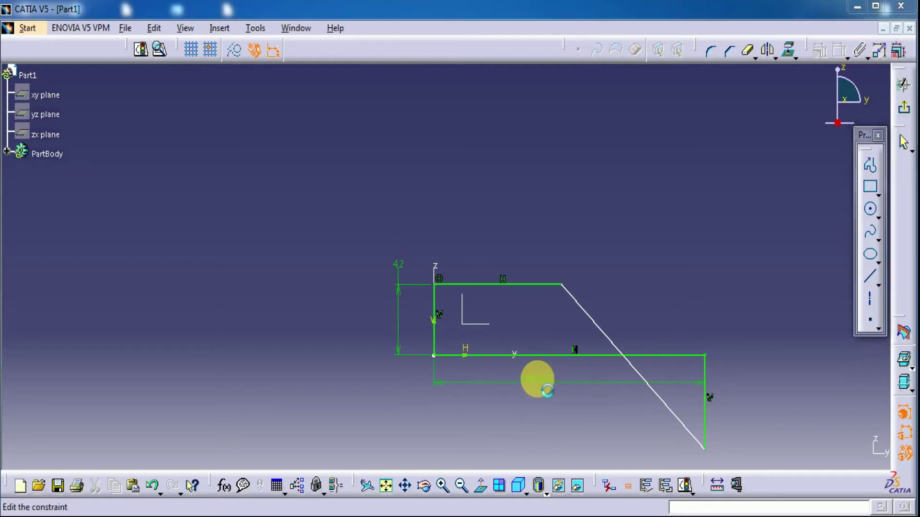
text(50)
key(Return)
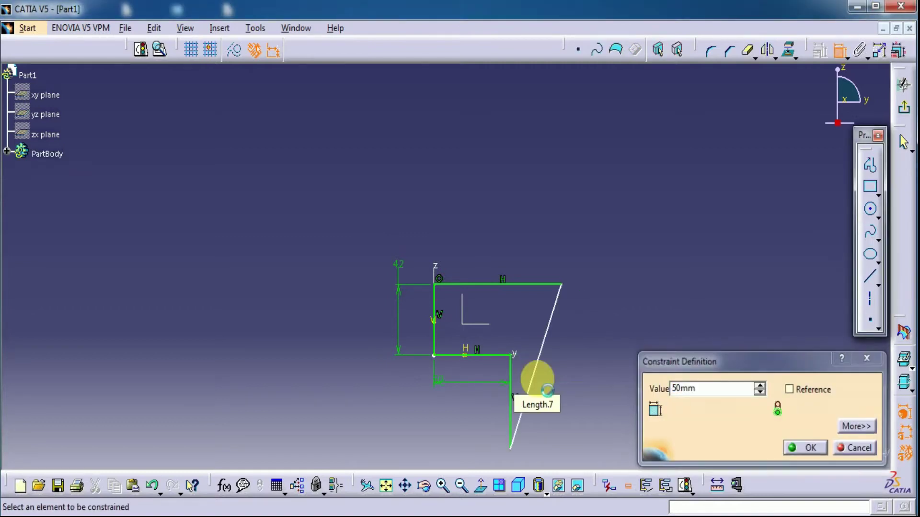
Dimension the profile's horizontal top edge and set its length to 20 mm
click(489, 286)
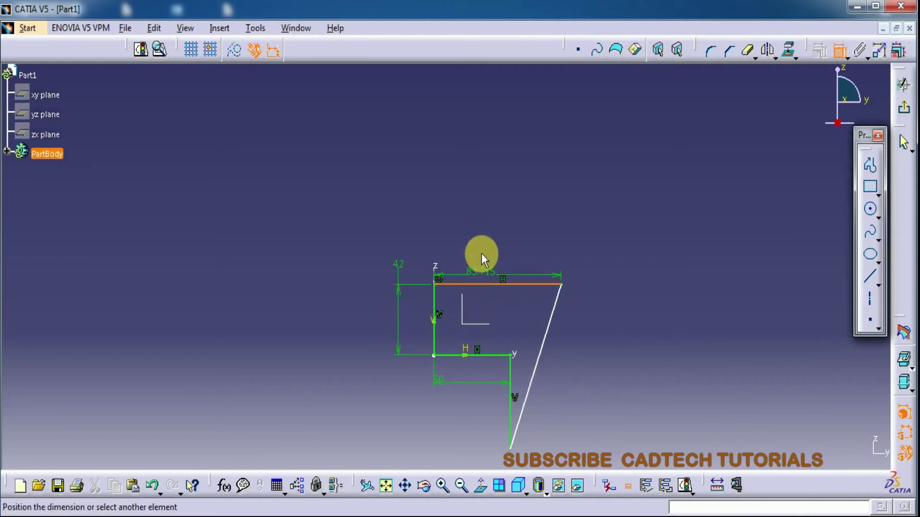
click(481, 204)
double_click(485, 210)
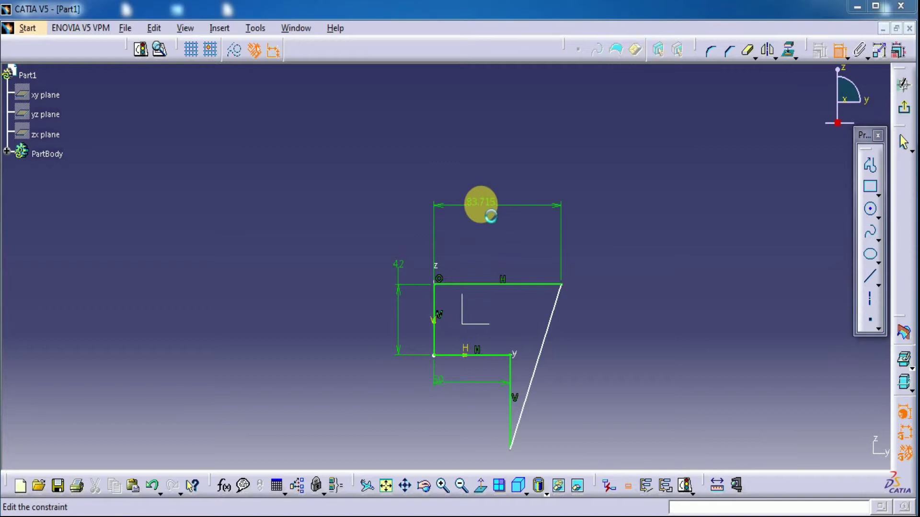
text(2)
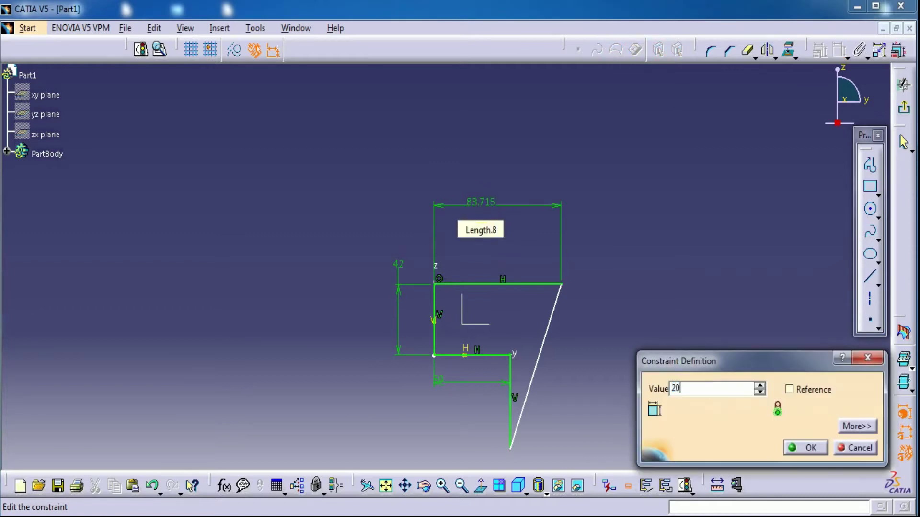
text(0)
key(Return)
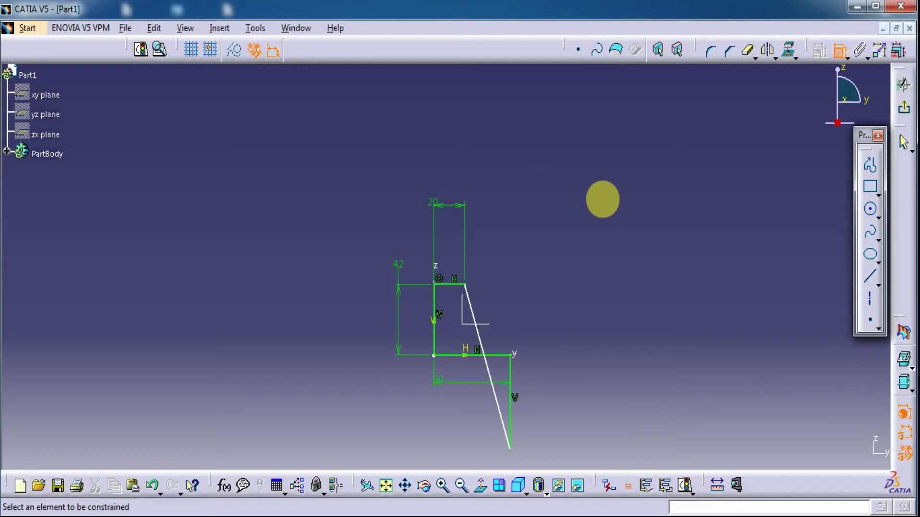
Move the free end of the short right vertical edge above the base line and dimension that edge at 16 mm
click(839, 50)
drag(510, 449, 508, 331)
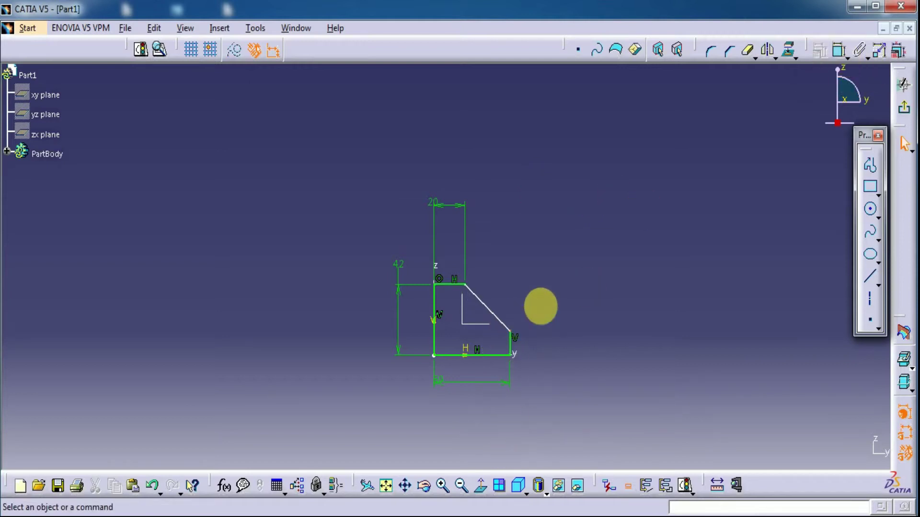
click(839, 49)
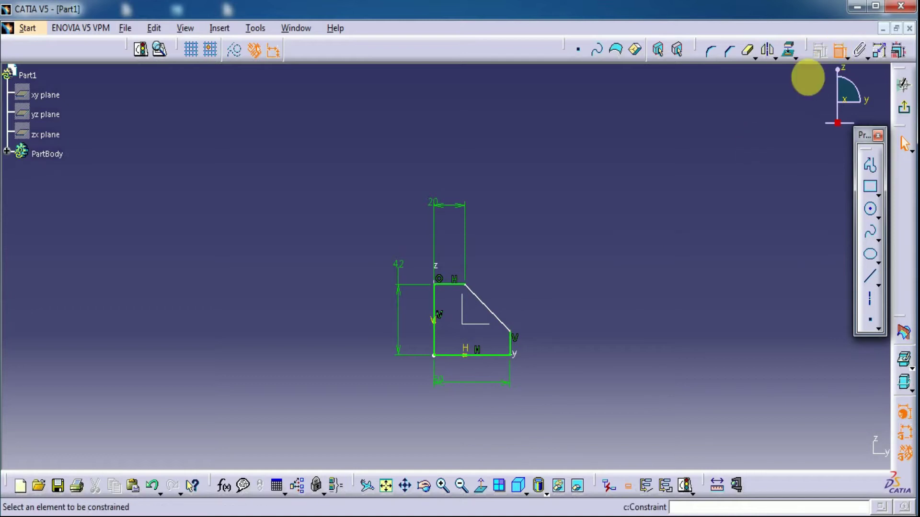
click(511, 343)
click(577, 346)
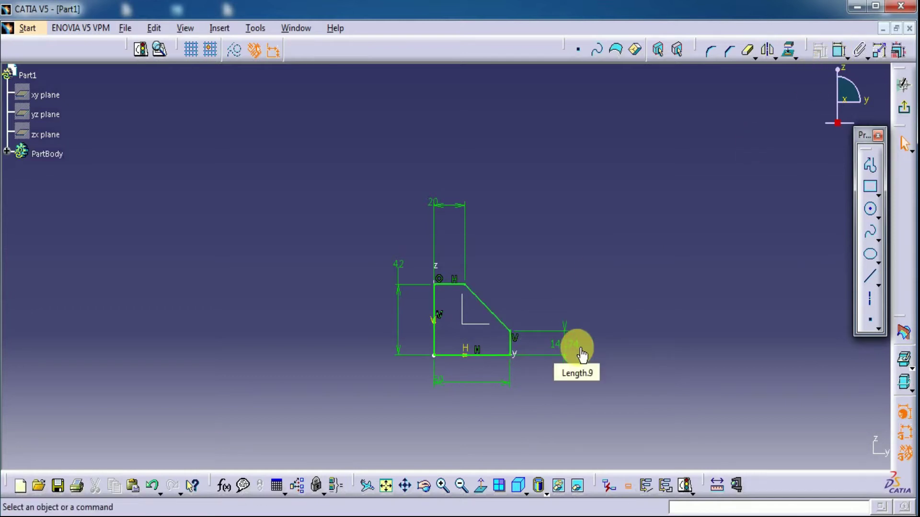
double_click(582, 353)
text(16)
key(Return)
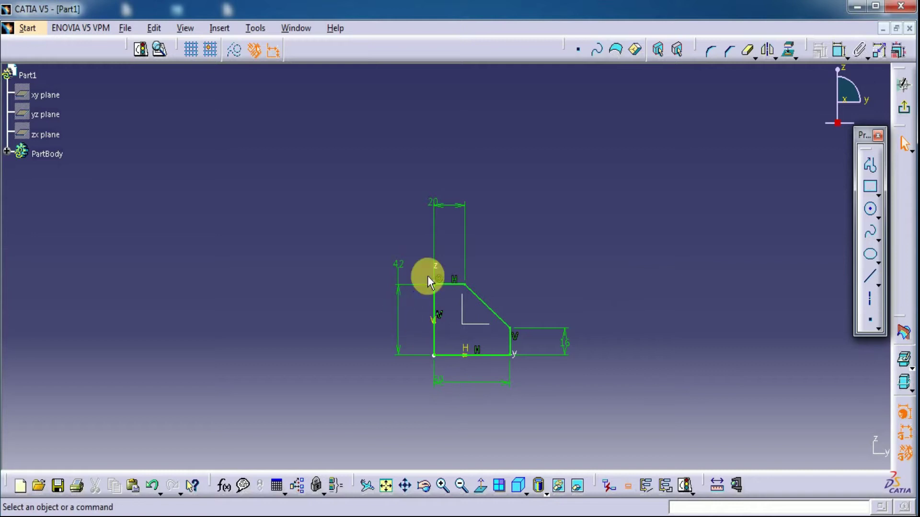
Exit the sketch and extrude the profile as a pad with mirrored extent and a length of 62mm/2
click(904, 108)
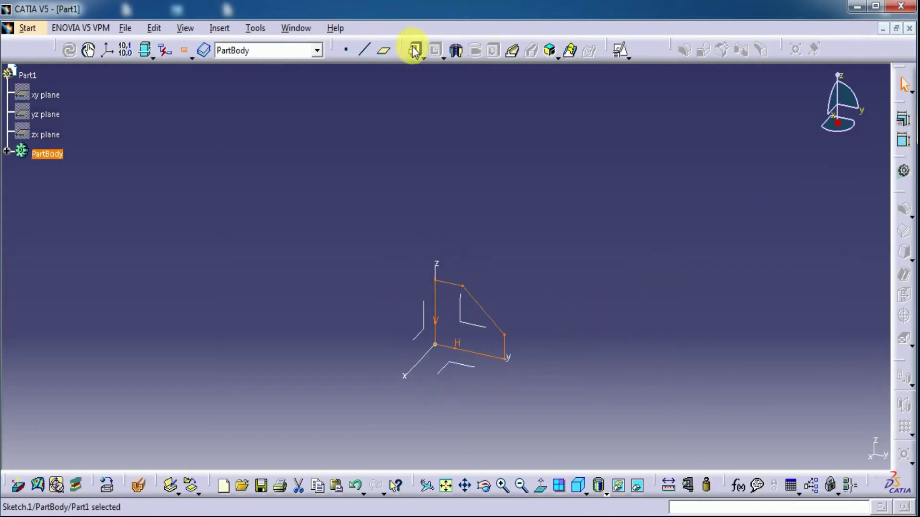
click(415, 49)
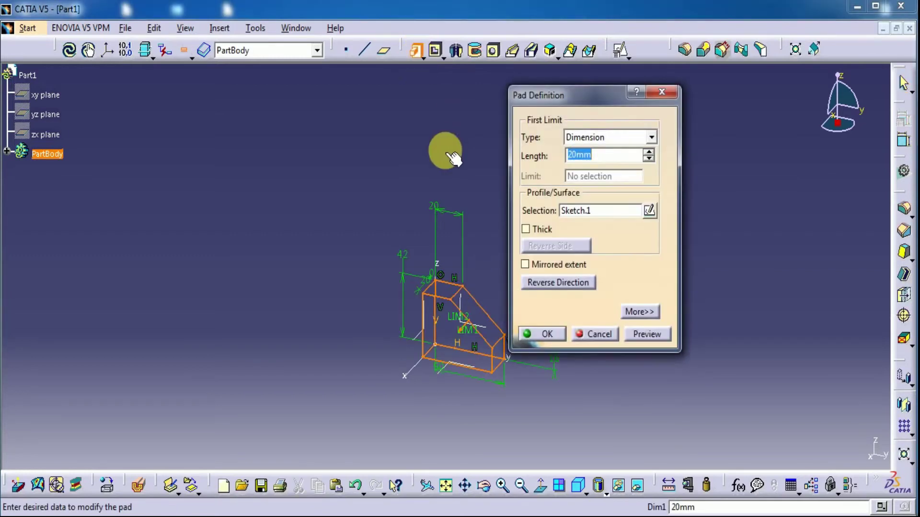
click(526, 264)
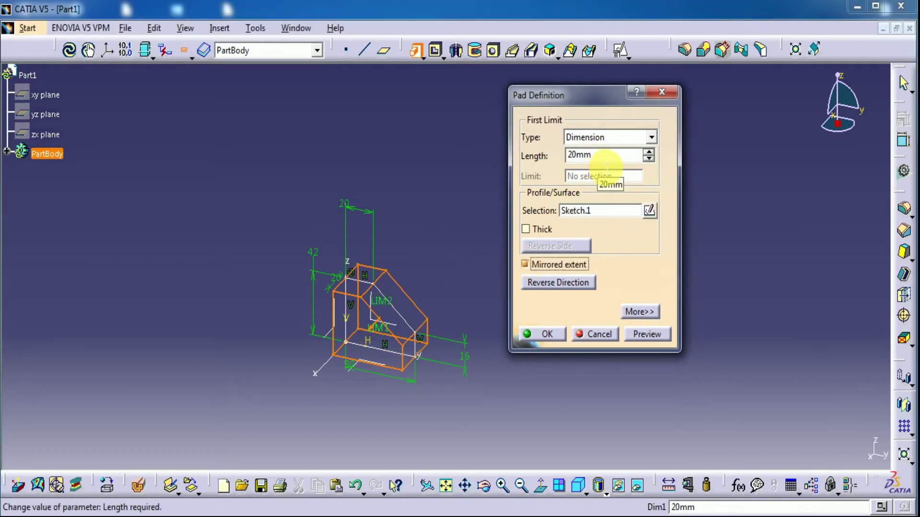
double_click(610, 157)
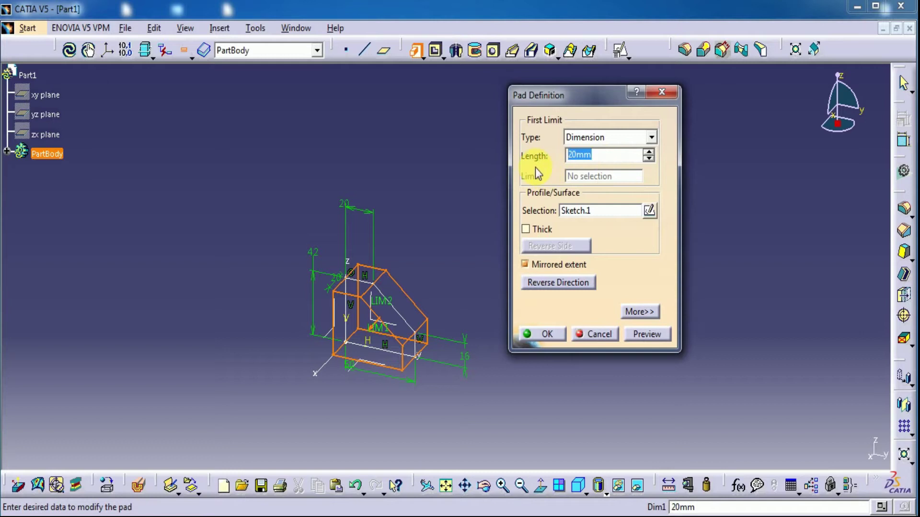
text(62)
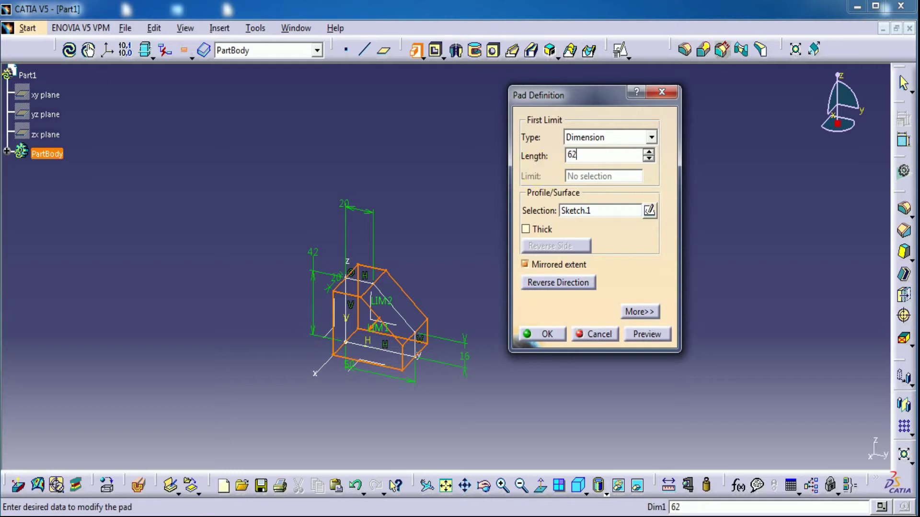
click(641, 336)
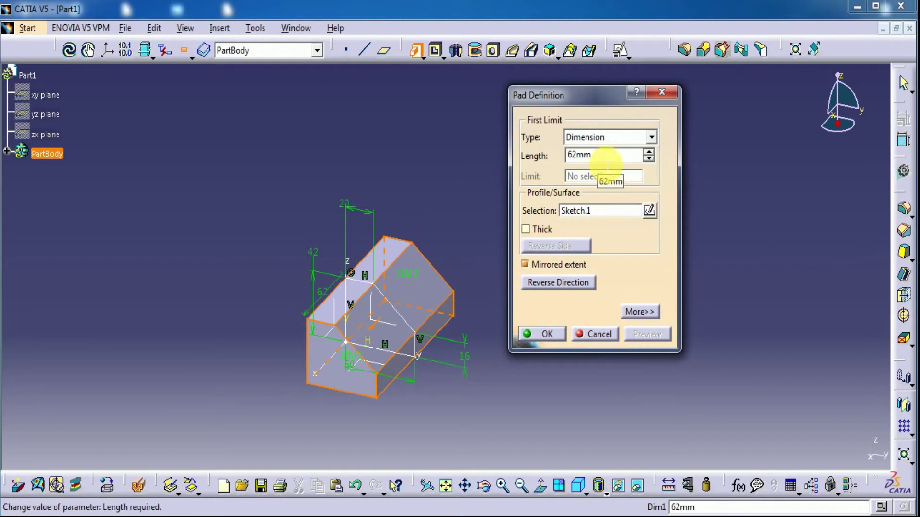
text(/2)
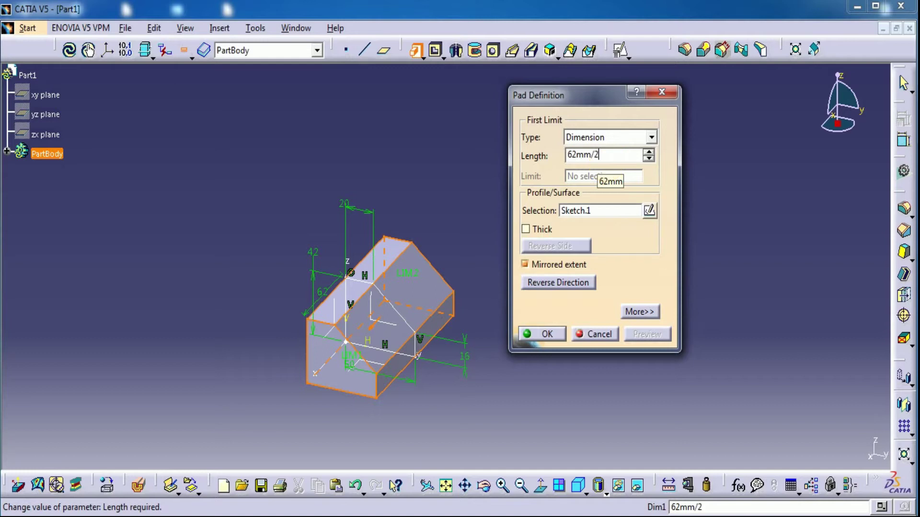
key(Return)
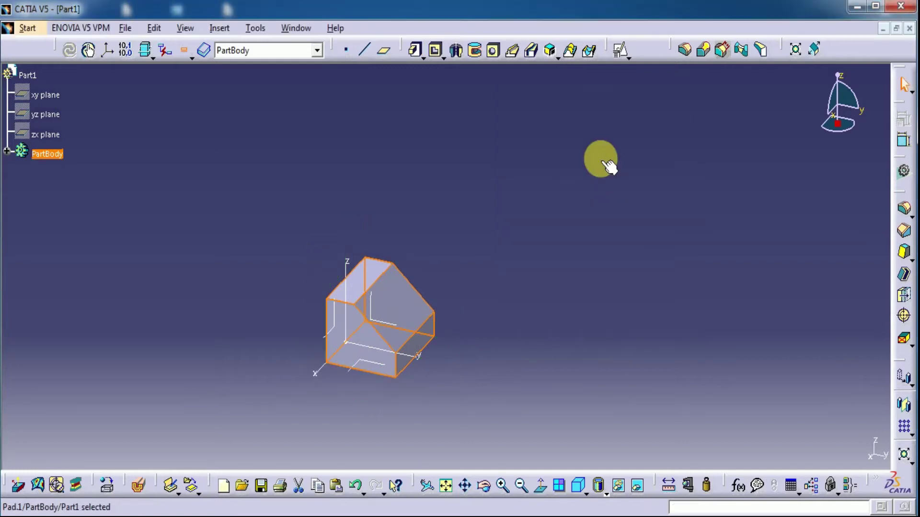
Start a positioned sketch on the yz plane with implicit origin and orientation
middle_drag(497, 240, 504, 268)
click(504, 268)
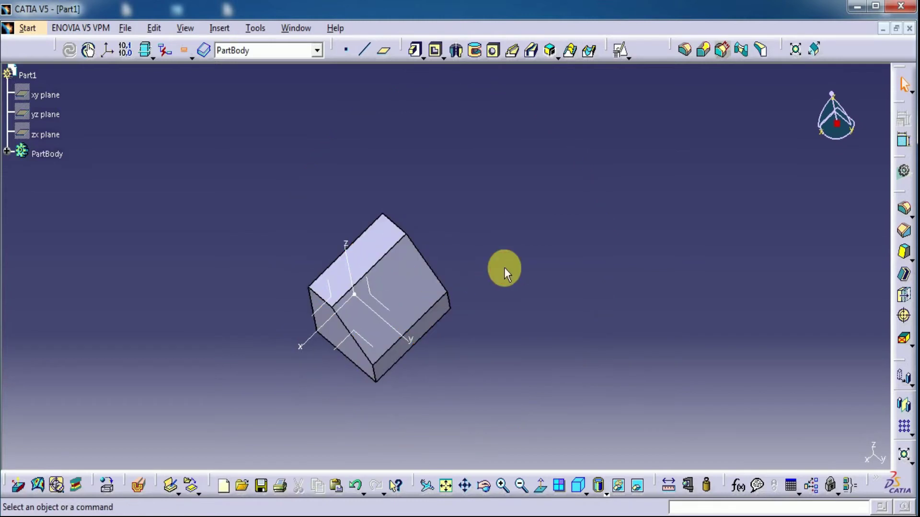
click(379, 303)
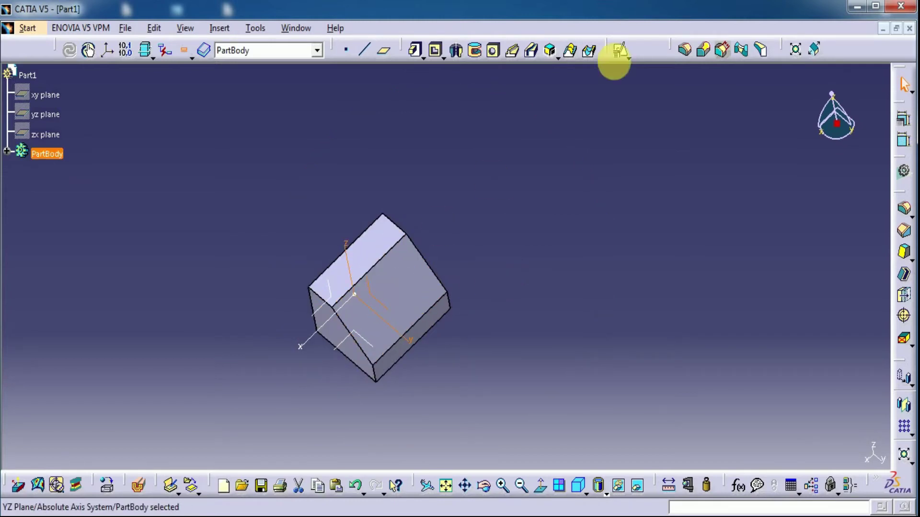
click(623, 55)
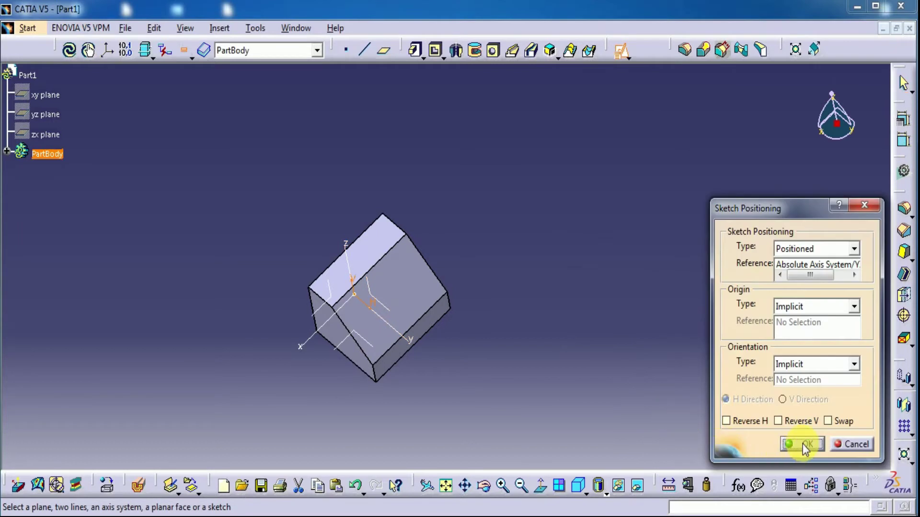
click(809, 446)
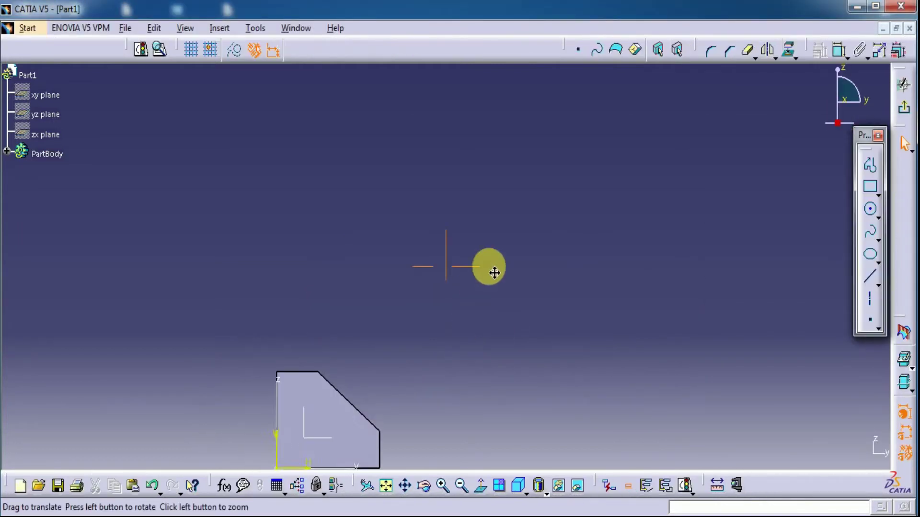
Sketch an open L-shaped profile inside the pad outline: a vertical line about 29 mm long and a horizontal line about 36 mm long from its lower end
middle_drag(532, 214, 531, 214)
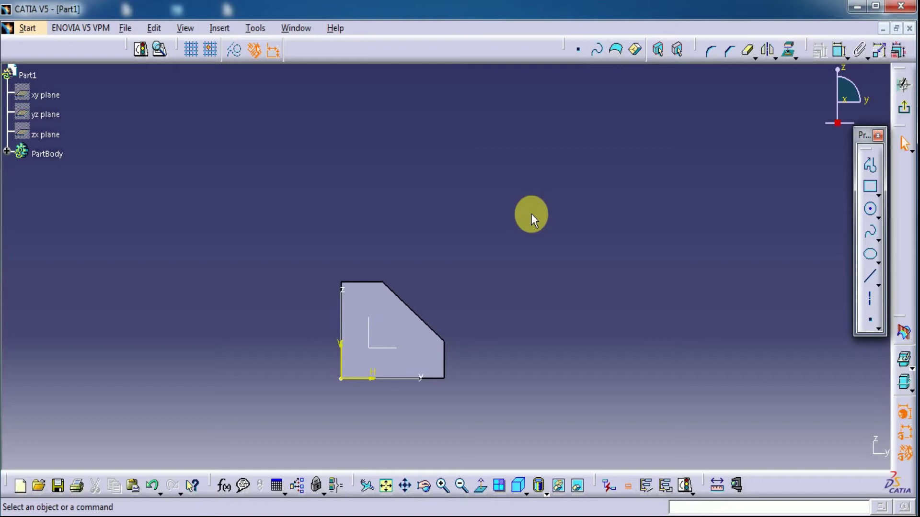
mouse_move(509, 360)
middle_down()
mouse_move(507, 307)
mouse_move(575, 309)
mouse_move(609, 328)
middle_up()
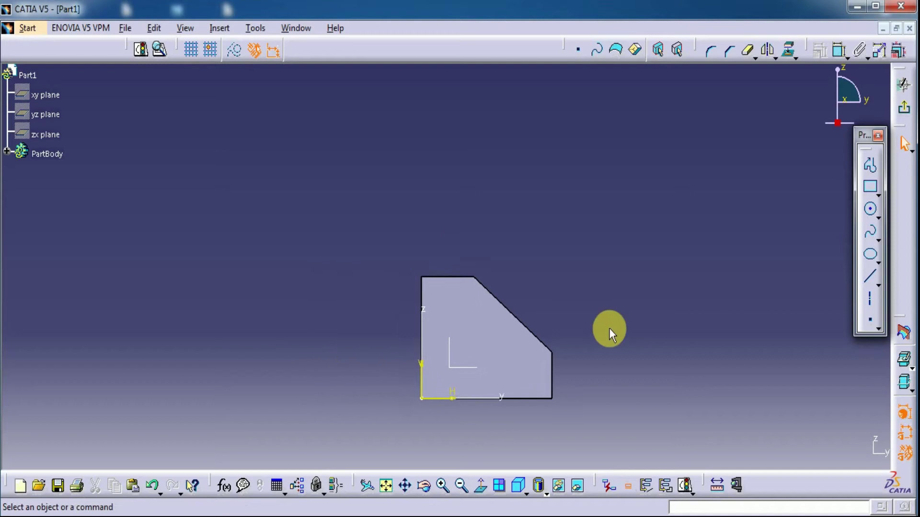
click(870, 165)
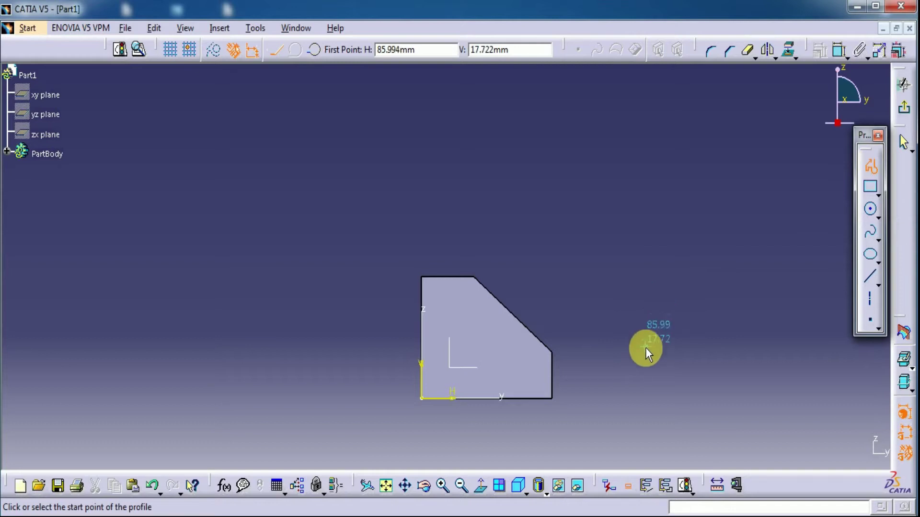
mouse_move(599, 397)
middle_down()
mouse_move(609, 297)
mouse_move(658, 251)
mouse_move(542, 96)
mouse_move(546, 117)
middle_up()
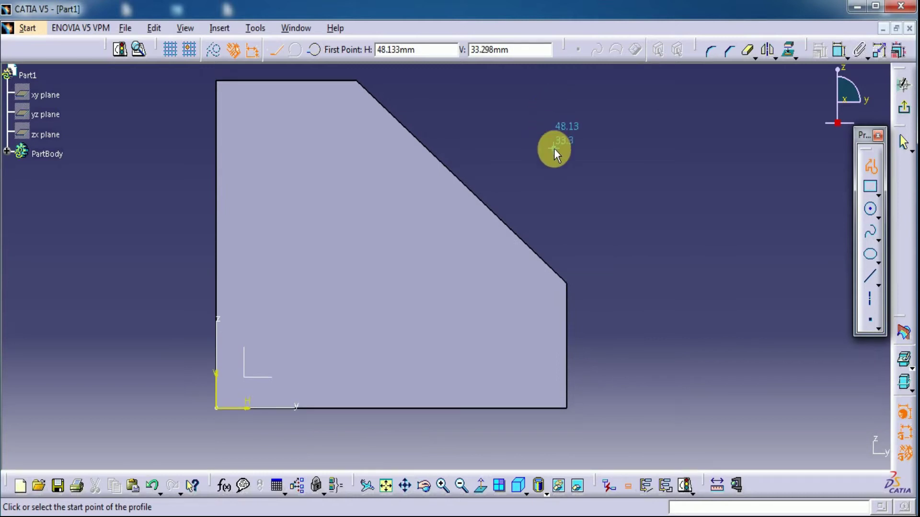
click(350, 92)
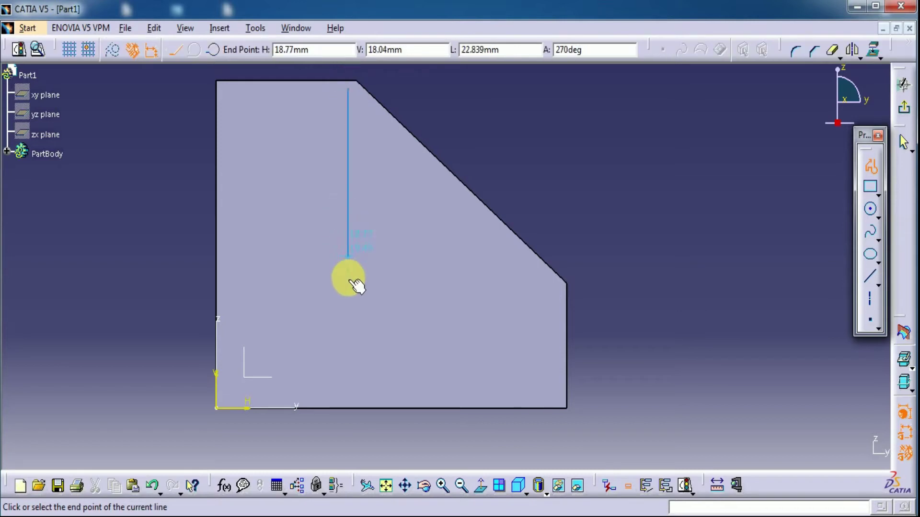
click(348, 316)
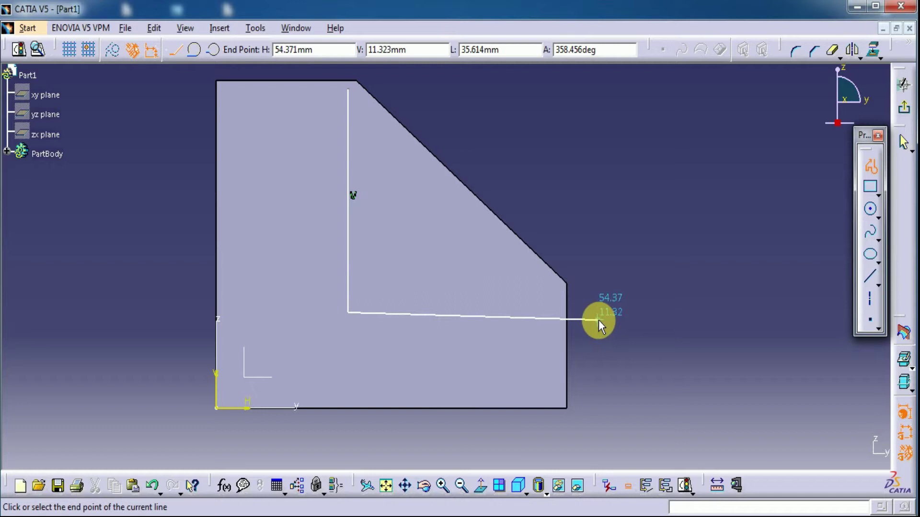
click(599, 312)
right_click(644, 283)
click(626, 300)
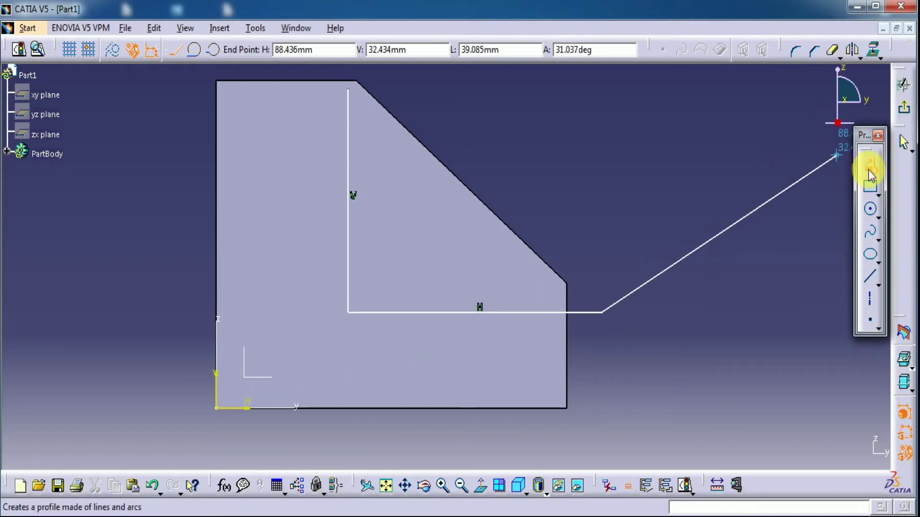
key(Escape)
click(650, 244)
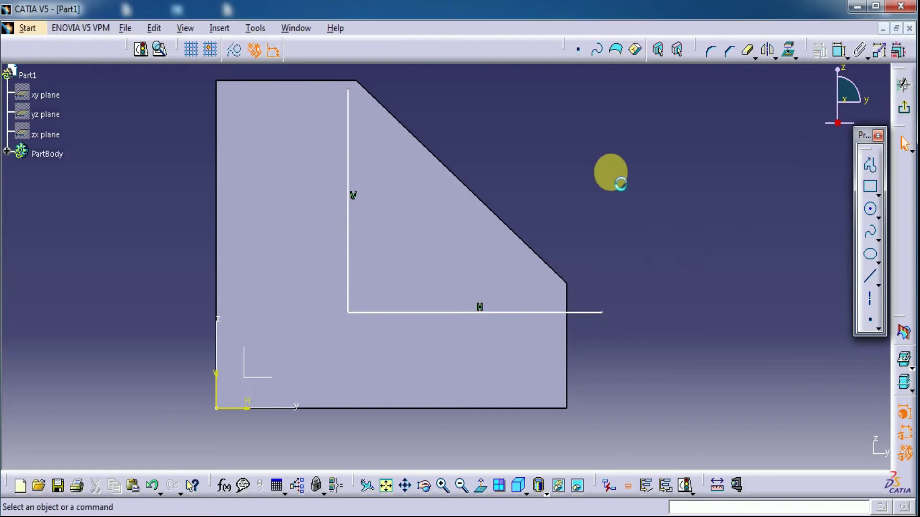
Constrain the upper end of the L profile's vertical line coincident with the upper corner of the pad's sloped edge
middle_drag(611, 186, 618, 225)
click(839, 51)
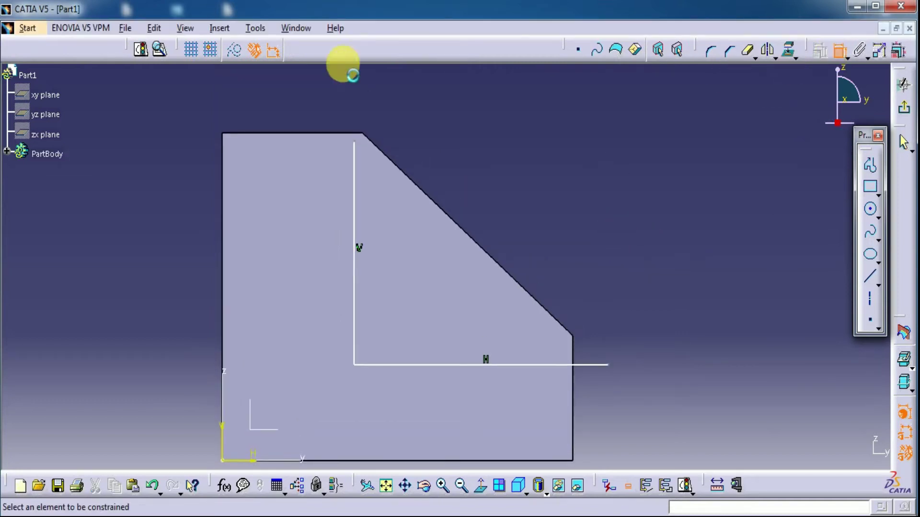
click(360, 143)
click(365, 137)
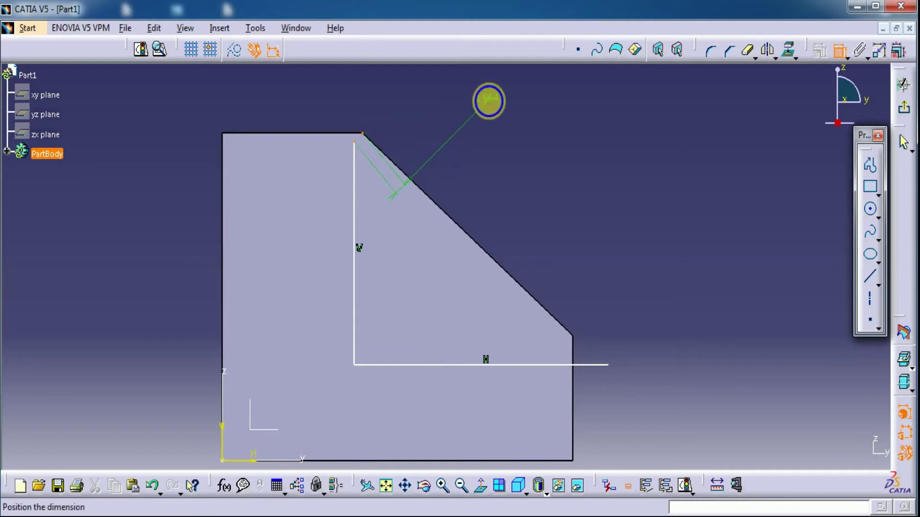
right_click(489, 100)
click(536, 208)
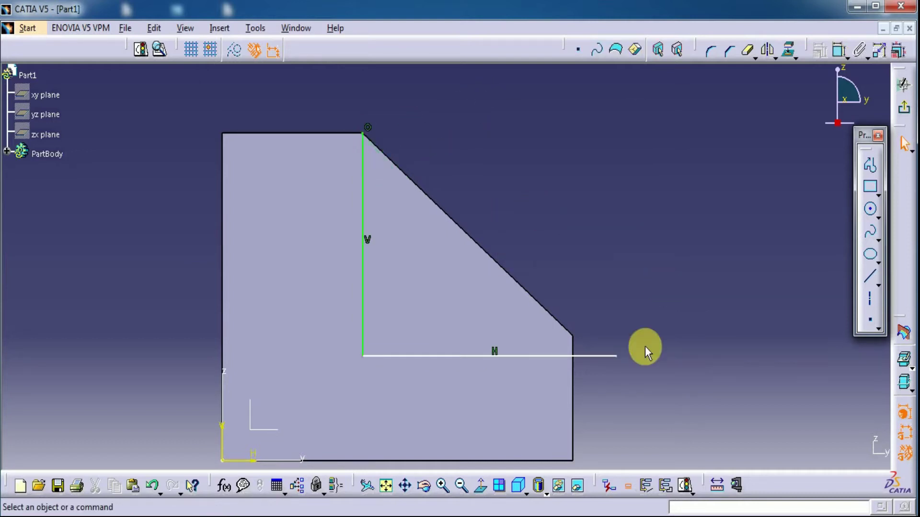
Make the horizontal line coincident with the lower corner of the sloped edge and pull its free end back inside the pad outline
click(841, 50)
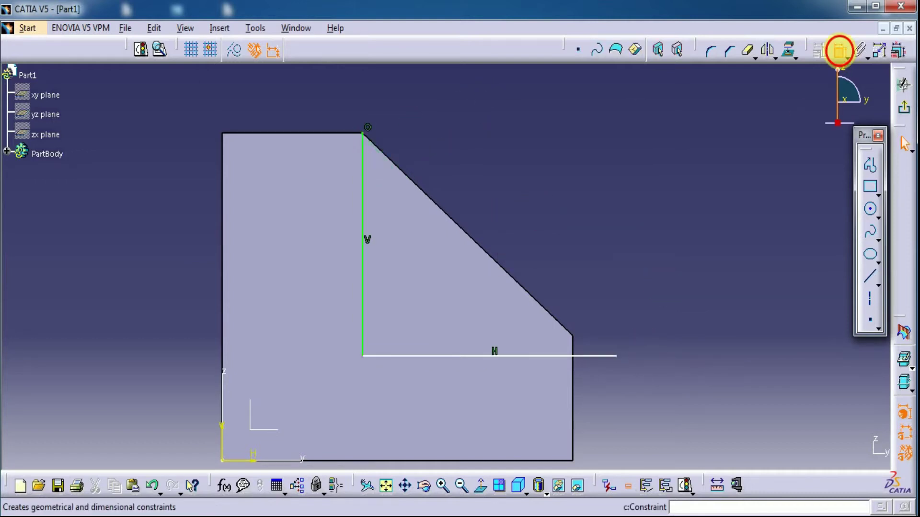
click(613, 357)
click(574, 337)
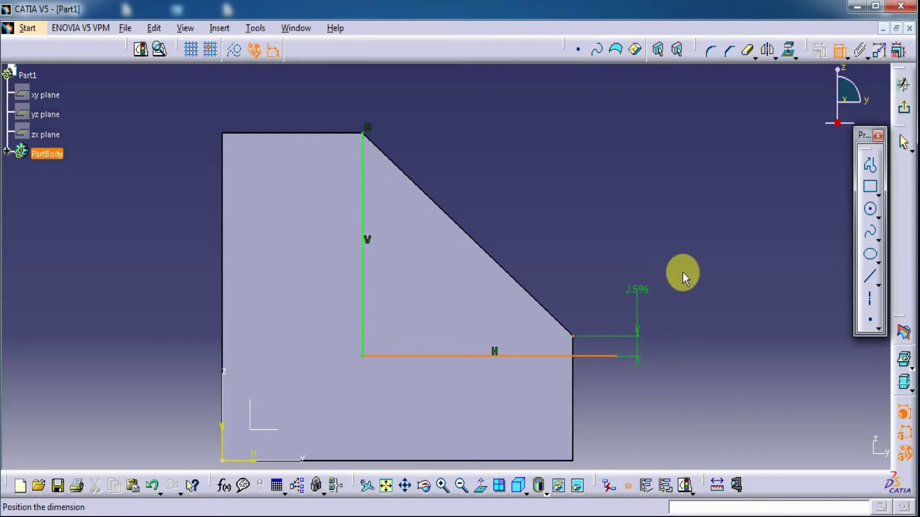
right_click(683, 272)
click(708, 341)
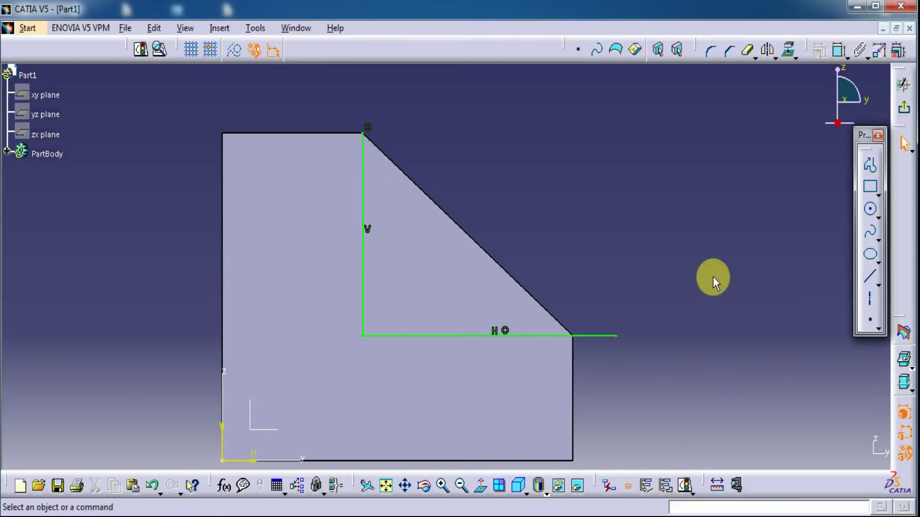
drag(618, 336, 551, 336)
click(653, 303)
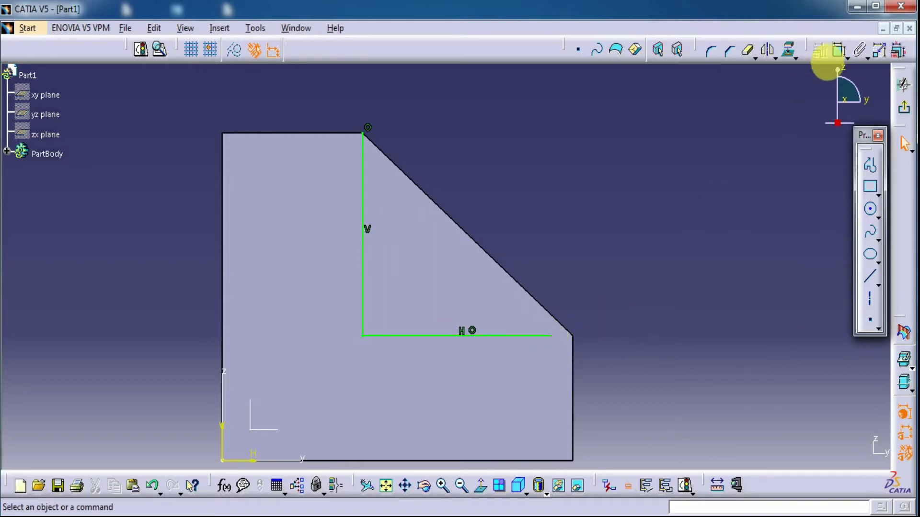
click(839, 48)
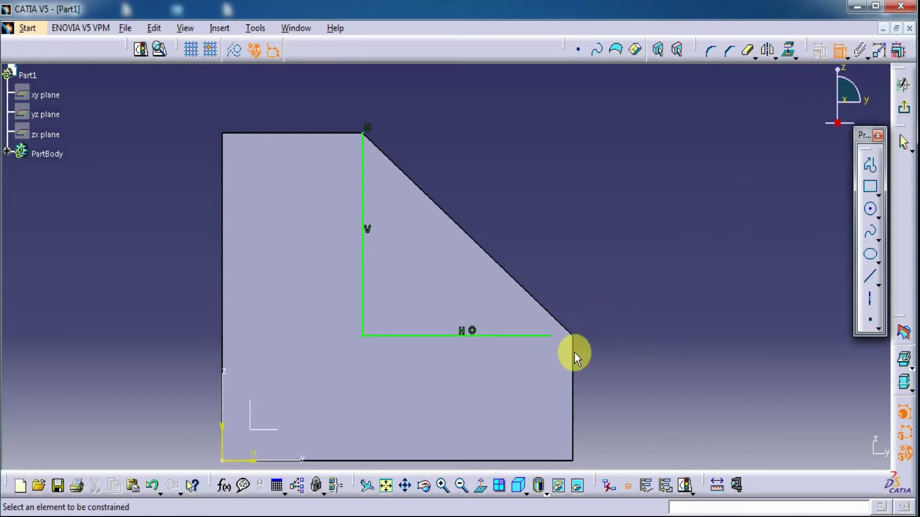
click(554, 338)
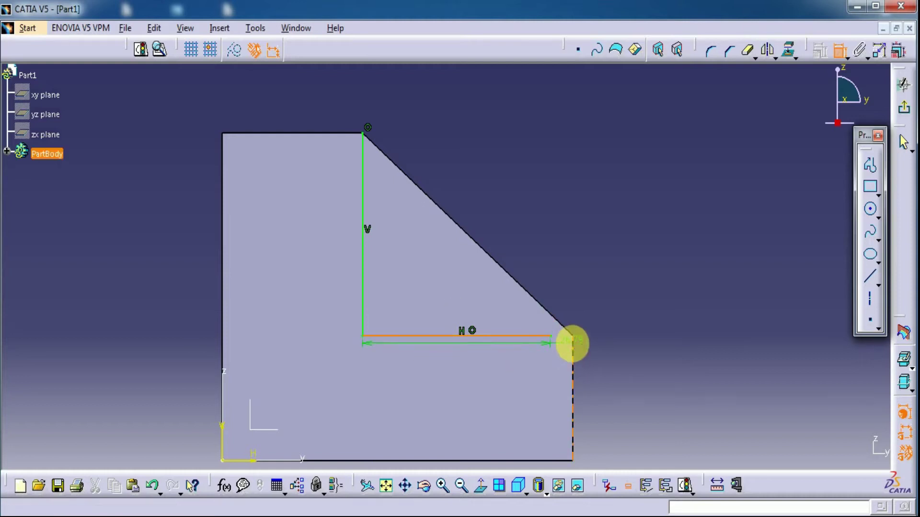
key(Escape)
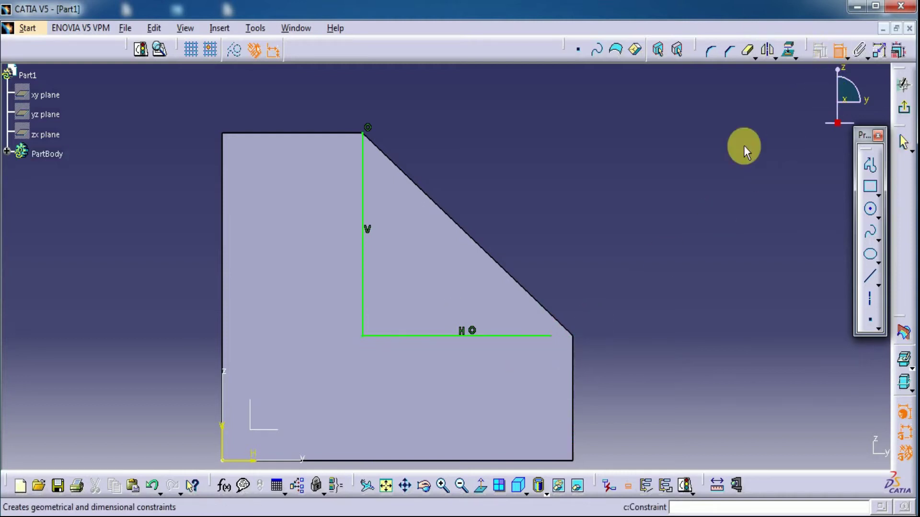
Make the horizontal line's free end coincident with the lower corner of the sloped edge and project that edge to close the triangle
click(551, 337)
click(571, 337)
right_click(646, 212)
click(677, 319)
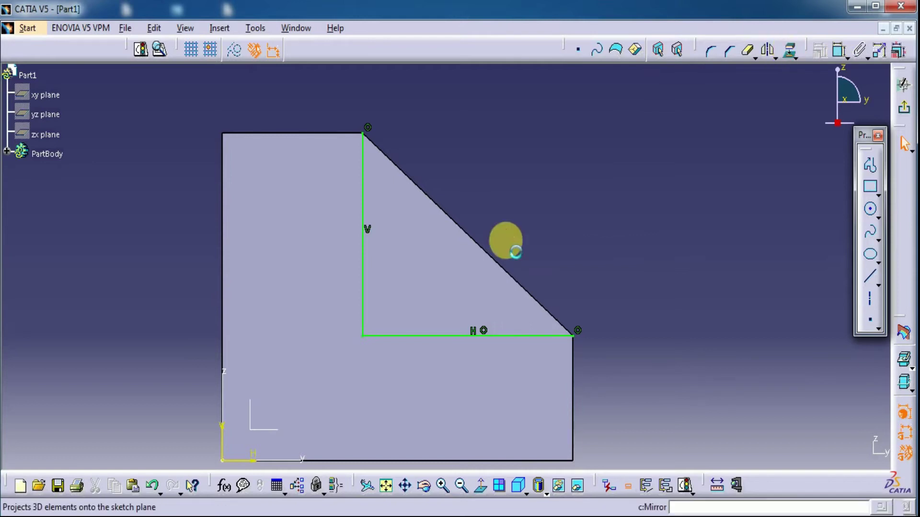
click(489, 254)
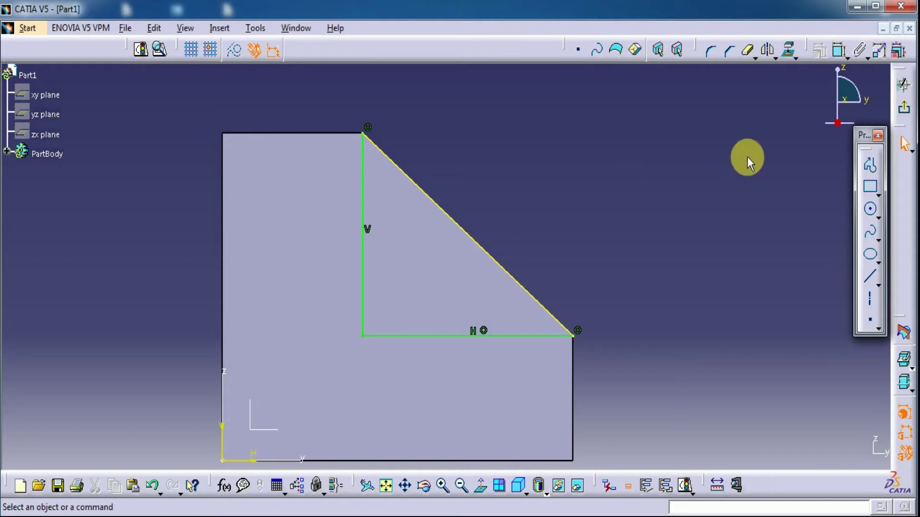
Exit the sketch and start a pocket from the triangular profile with mirrored extent
click(902, 133)
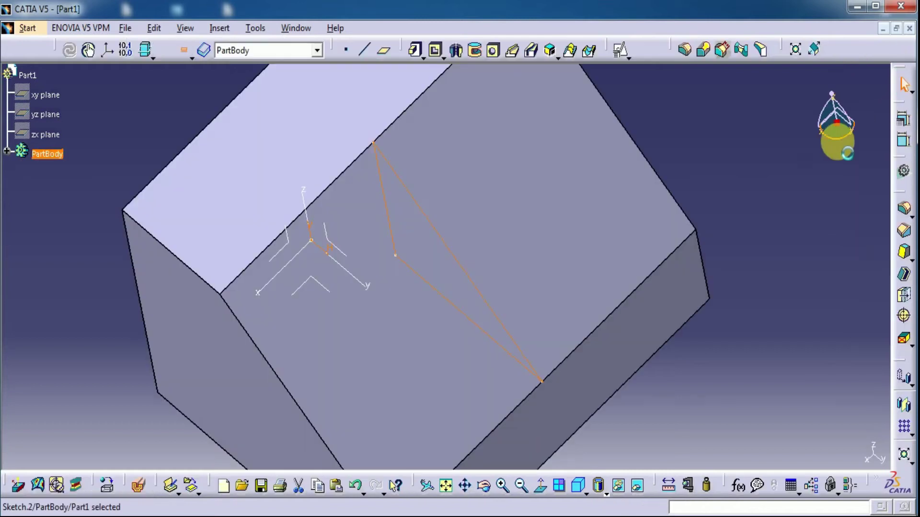
mouse_move(761, 145)
middle_down()
mouse_move(764, 182)
mouse_move(772, 153)
mouse_move(770, 161)
middle_up()
click(435, 50)
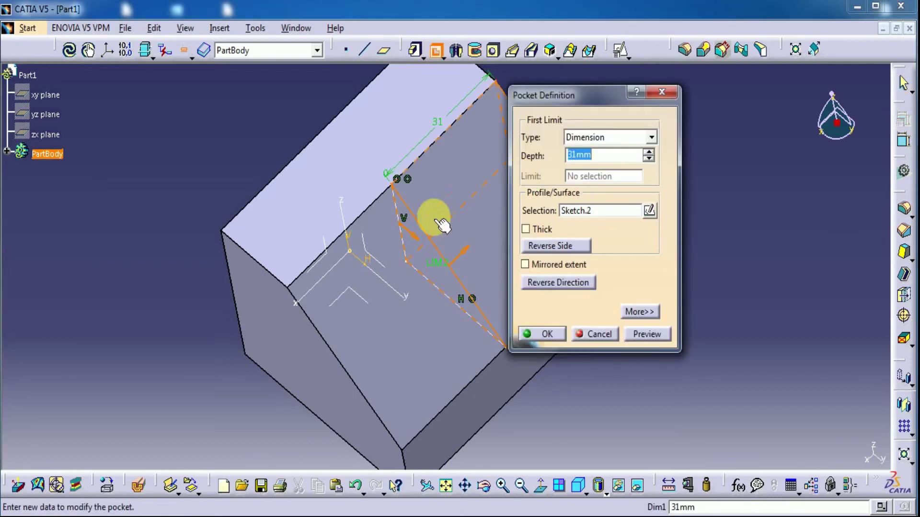
middle_drag(431, 215, 400, 230)
click(540, 249)
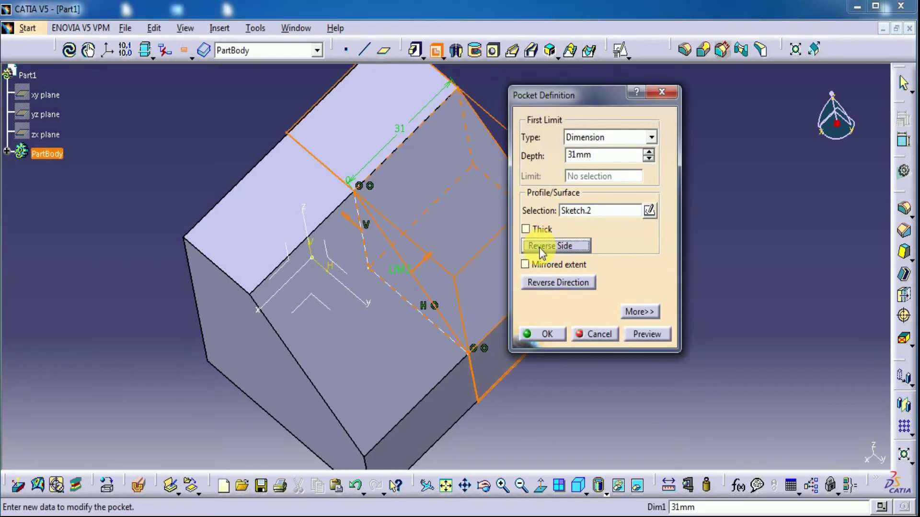
click(525, 265)
Set the pocket's depth to 44mm/2, preview it and create the pocket
click(594, 155)
drag(594, 154, 560, 157)
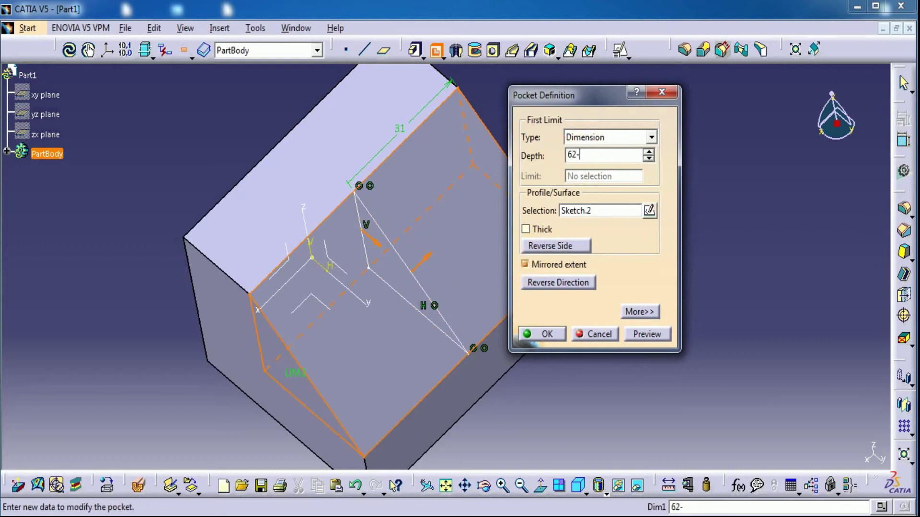
click(645, 336)
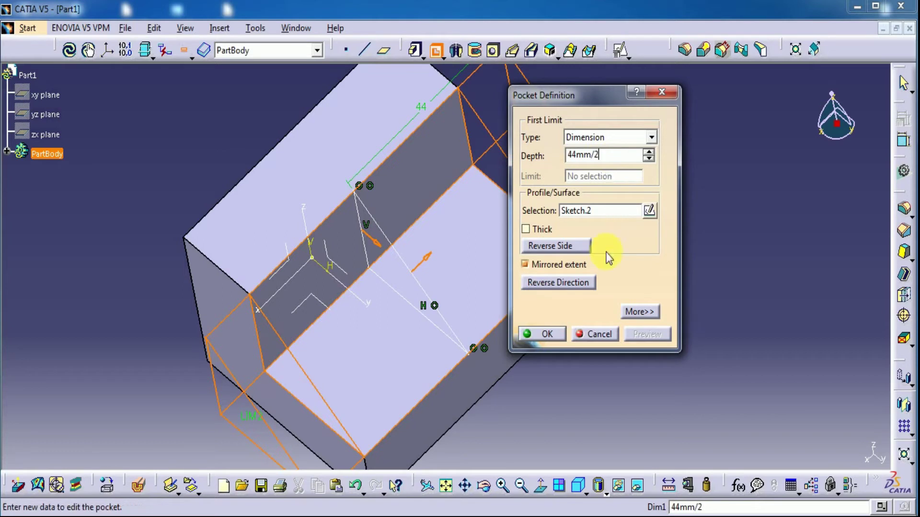
click(612, 171)
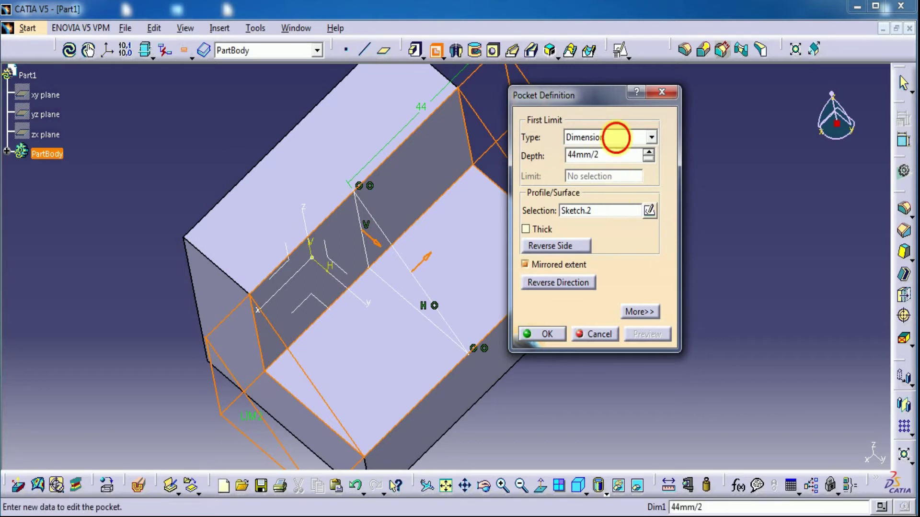
click(616, 145)
click(642, 335)
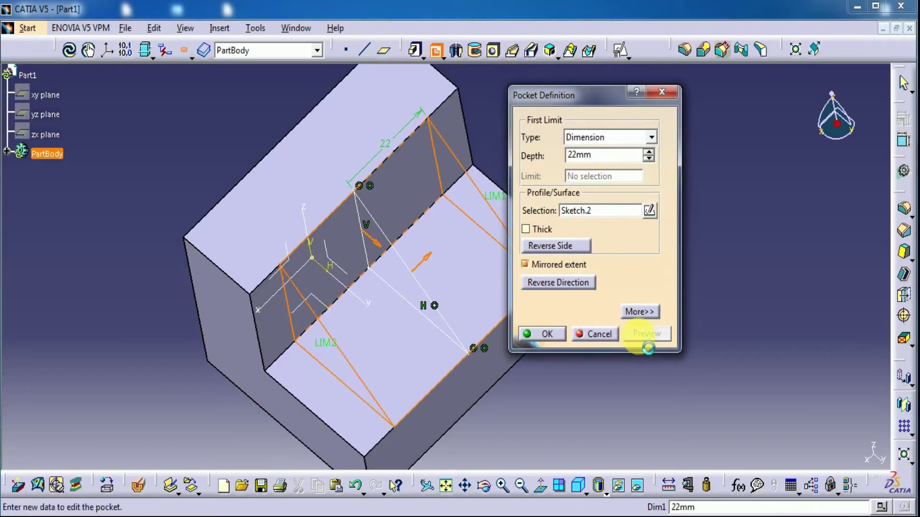
click(546, 334)
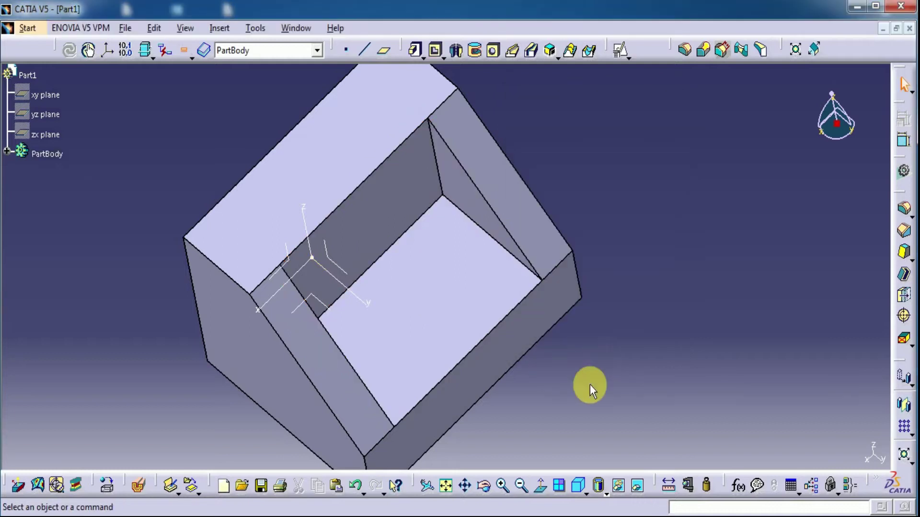
Start a positioned sketch on the vertical back face of the pocket with implicit origin and orientation
middle_drag(566, 390, 577, 378)
middle_drag(287, 297, 287, 209)
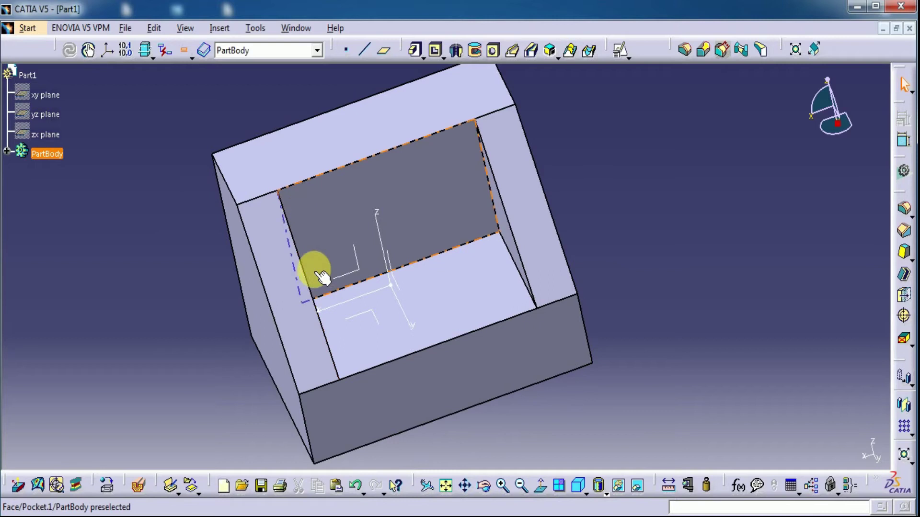
click(426, 175)
click(620, 50)
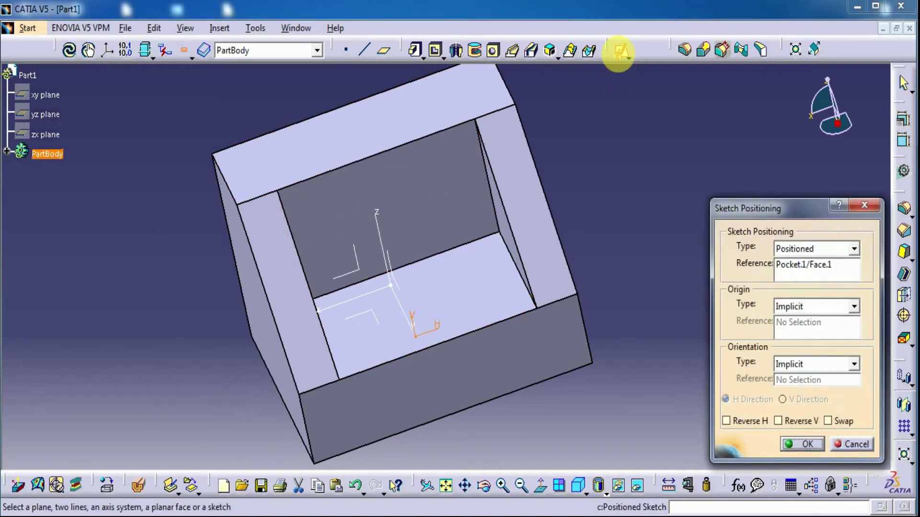
click(801, 444)
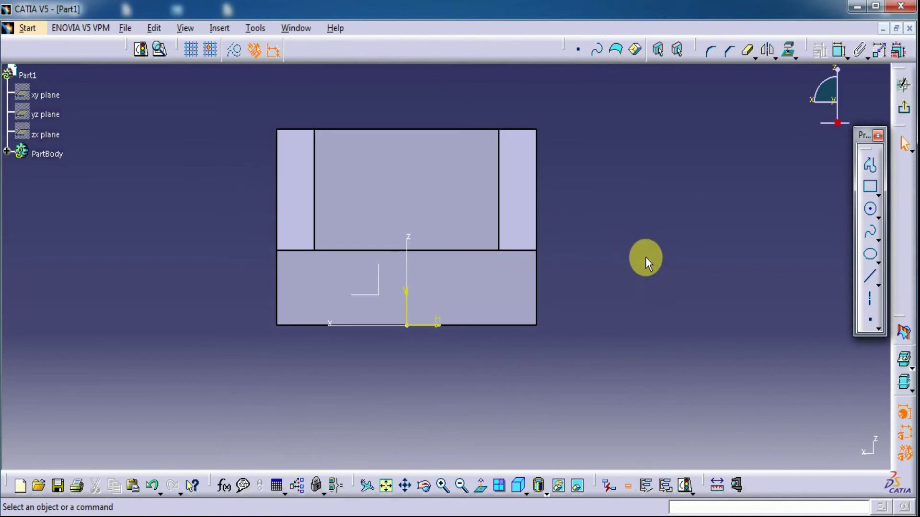
Sketch a closed downward-pointing triangle about 16.6 mm wide and 17.4 mm high, with its horizontal side above the face's upper edge
middle_drag(394, 126, 403, 161)
middle_drag(401, 199, 396, 157)
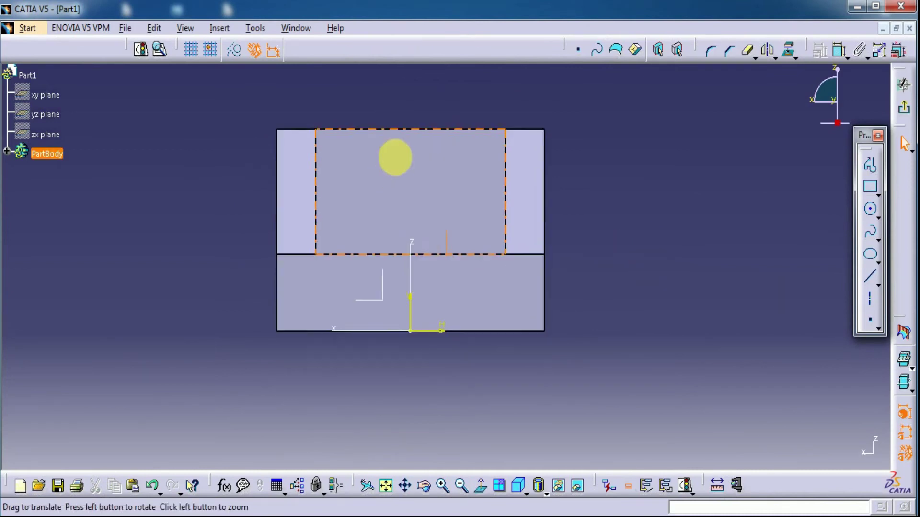
mouse_move(575, 350)
middle_down()
mouse_move(585, 353)
mouse_move(581, 263)
mouse_move(611, 513)
middle_up()
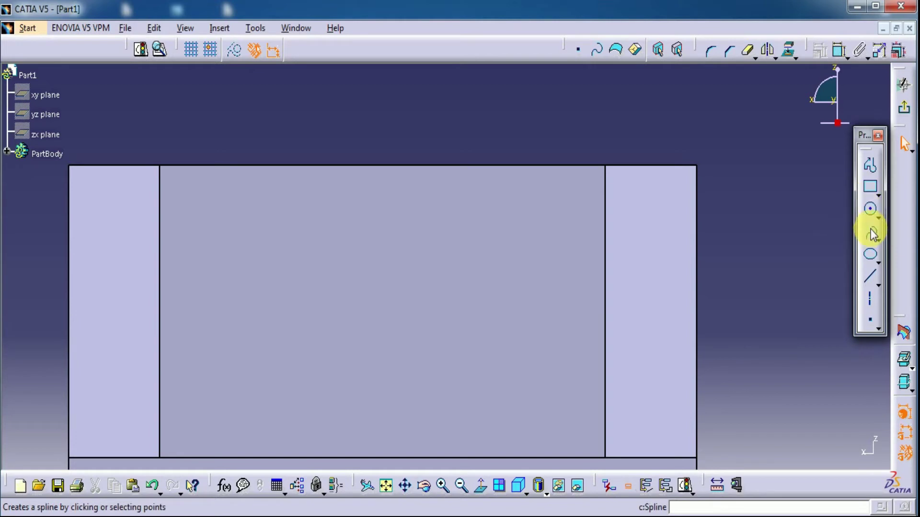
click(870, 166)
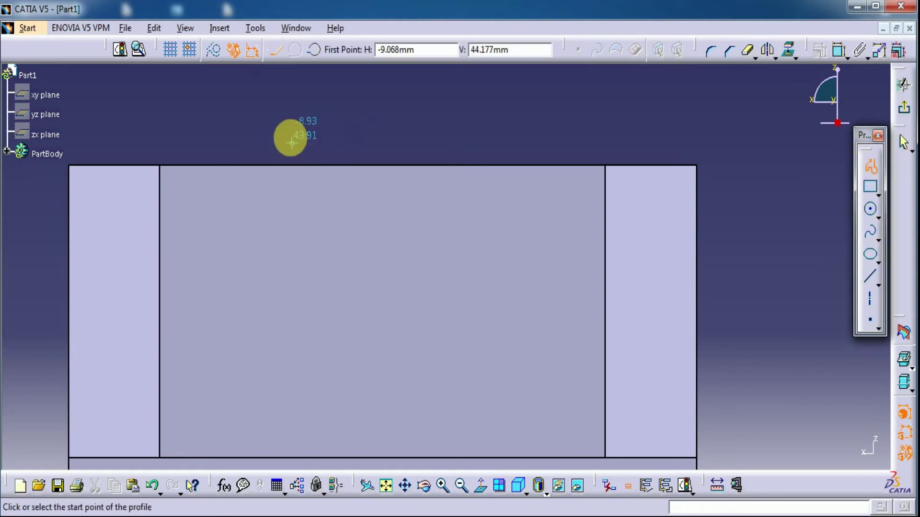
click(276, 123)
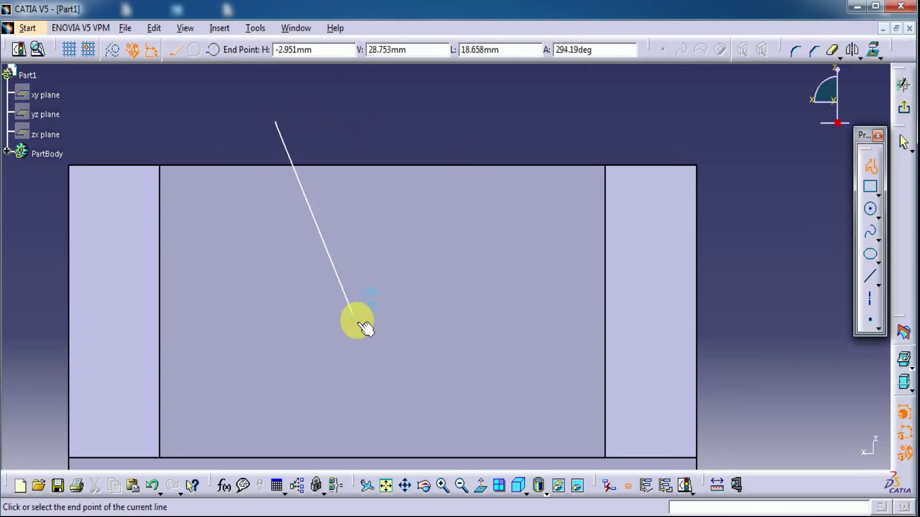
click(355, 317)
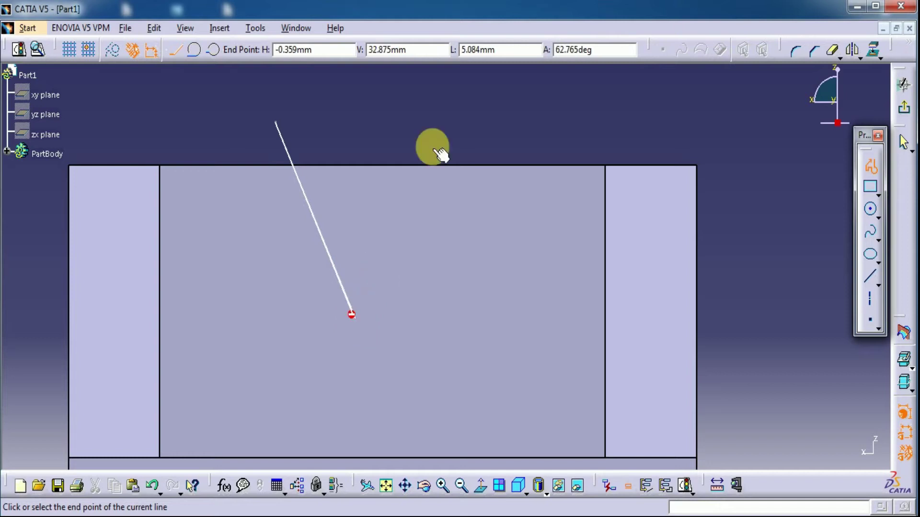
click(442, 123)
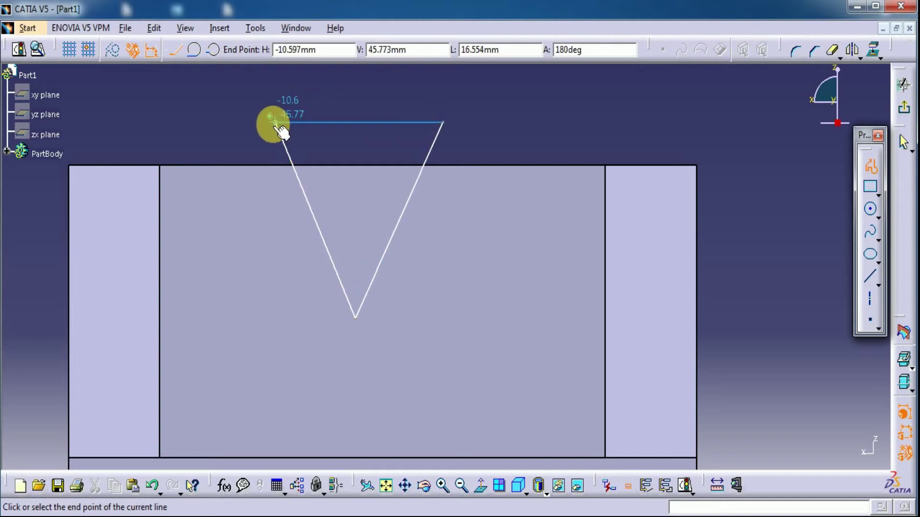
click(275, 122)
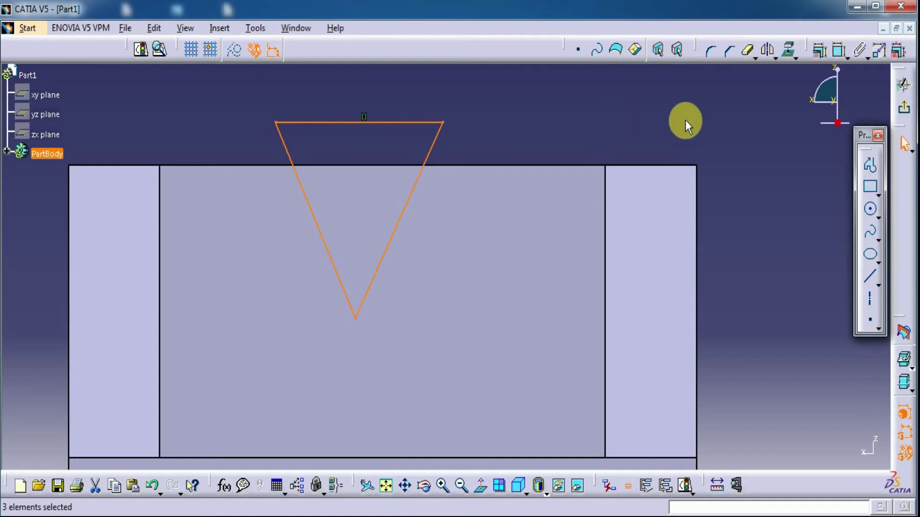
Constrain the horizontal distance between the triangle's upper right corner and the part's upper right corner to 16 mm
click(838, 50)
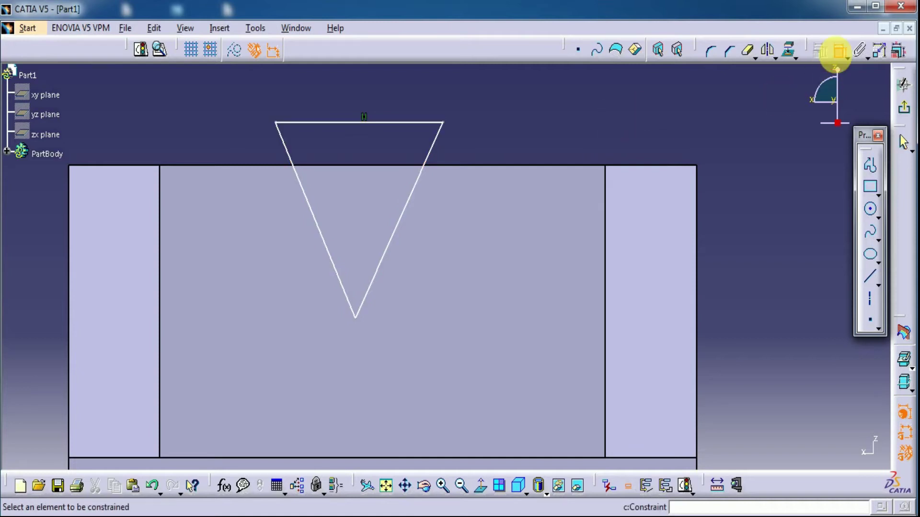
click(443, 123)
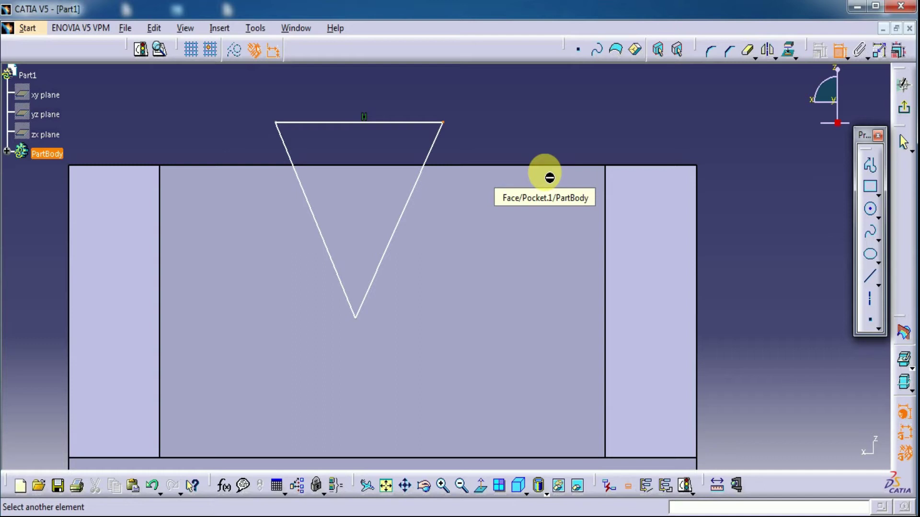
click(697, 165)
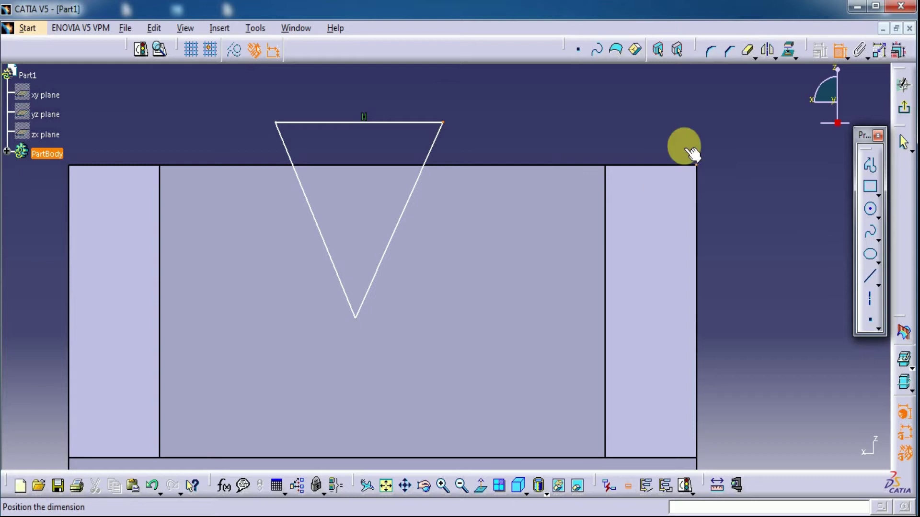
right_click(663, 113)
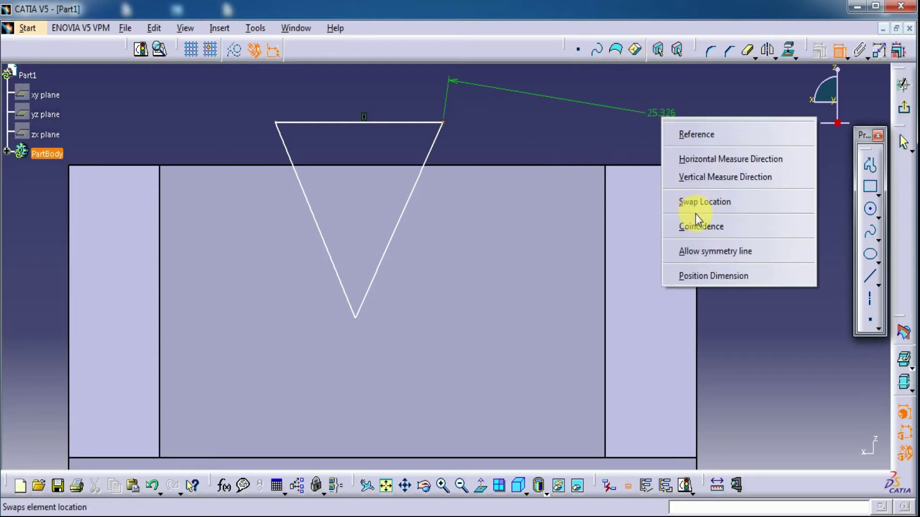
click(704, 161)
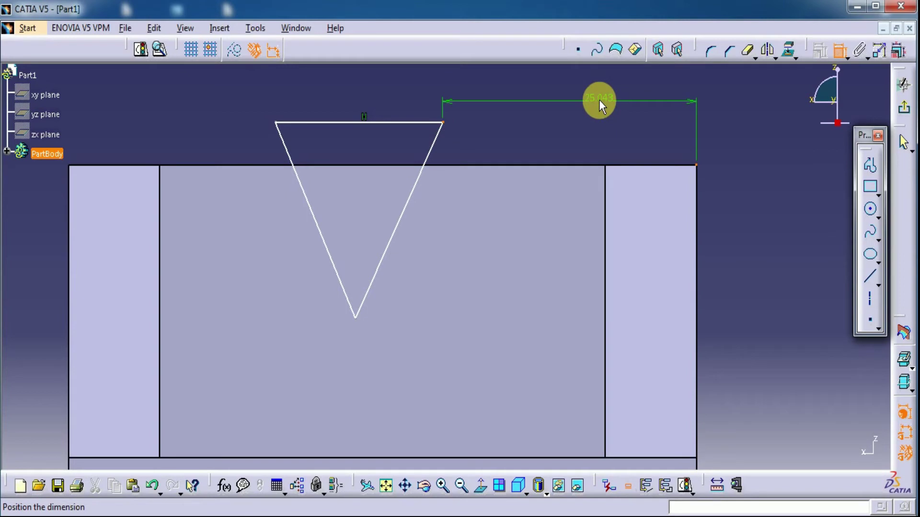
click(599, 101)
double_click(603, 104)
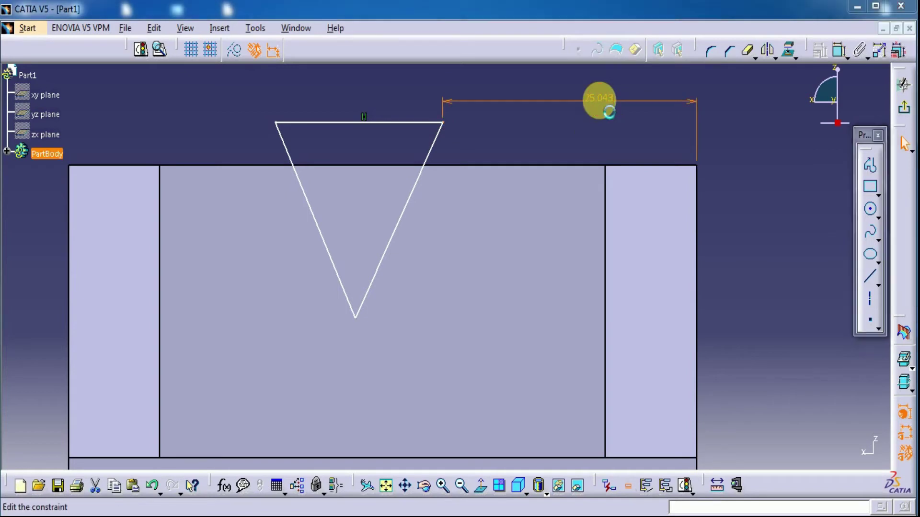
text(16)
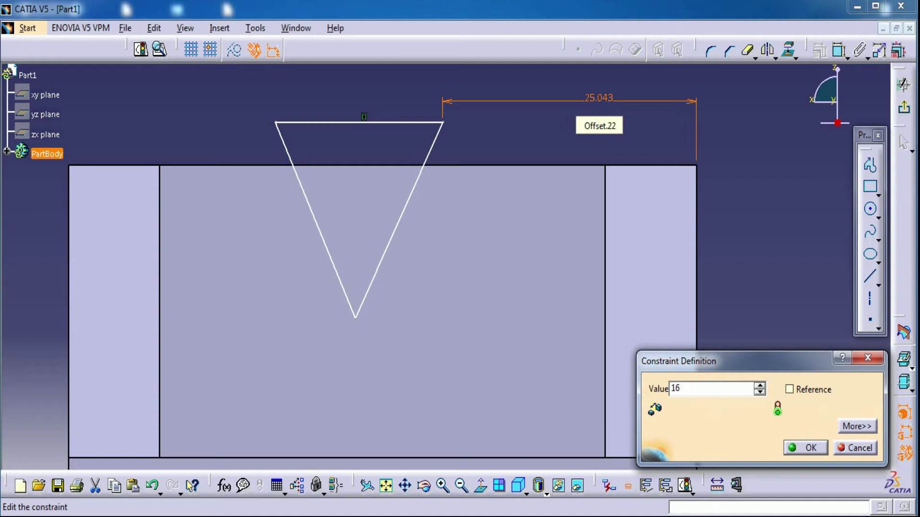
key(Return)
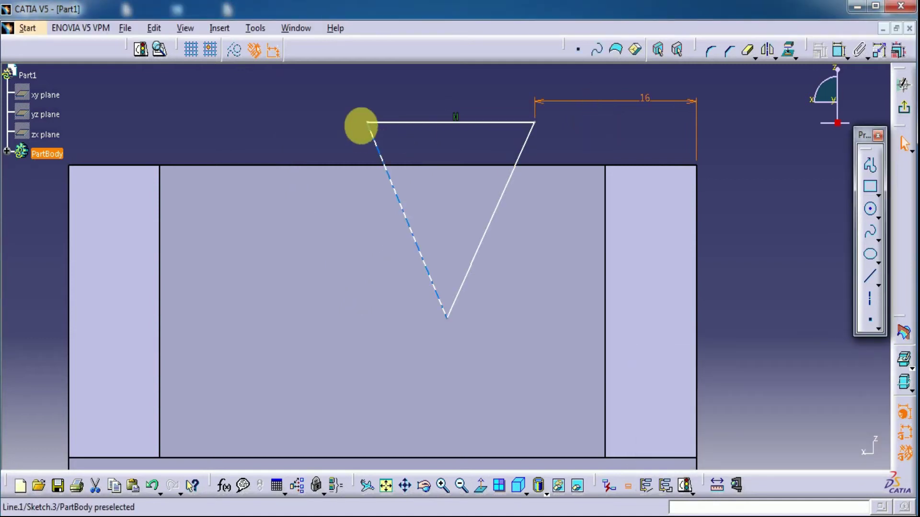
Dimension the triangle's horizontal top side and set its length to 30 mm
click(396, 123)
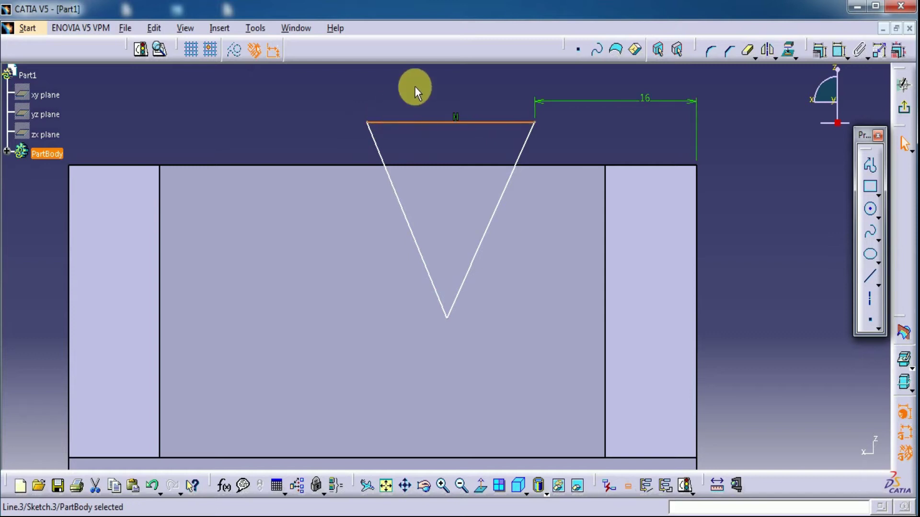
click(838, 49)
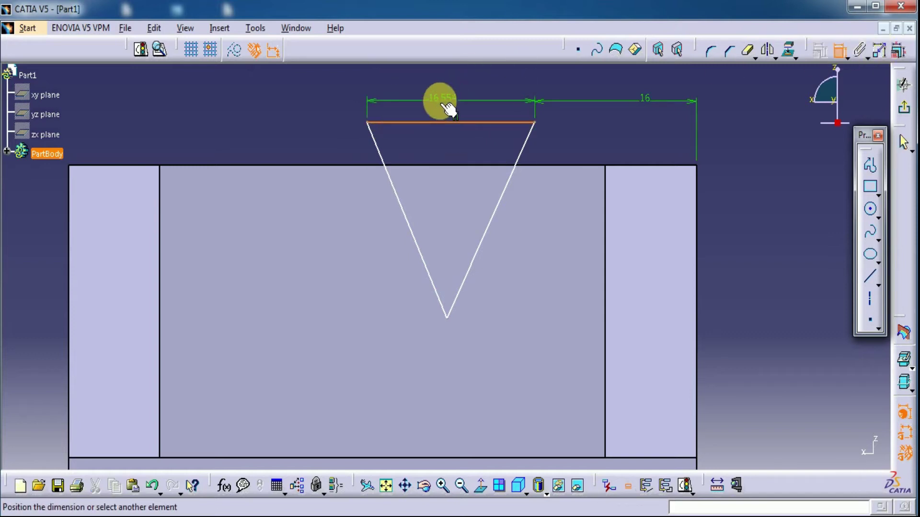
click(448, 104)
double_click(445, 104)
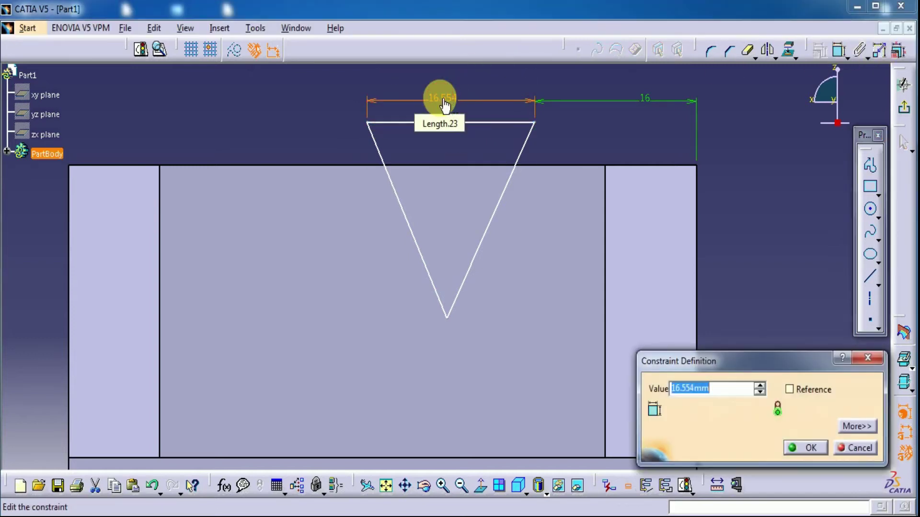
text(30)
key(Return)
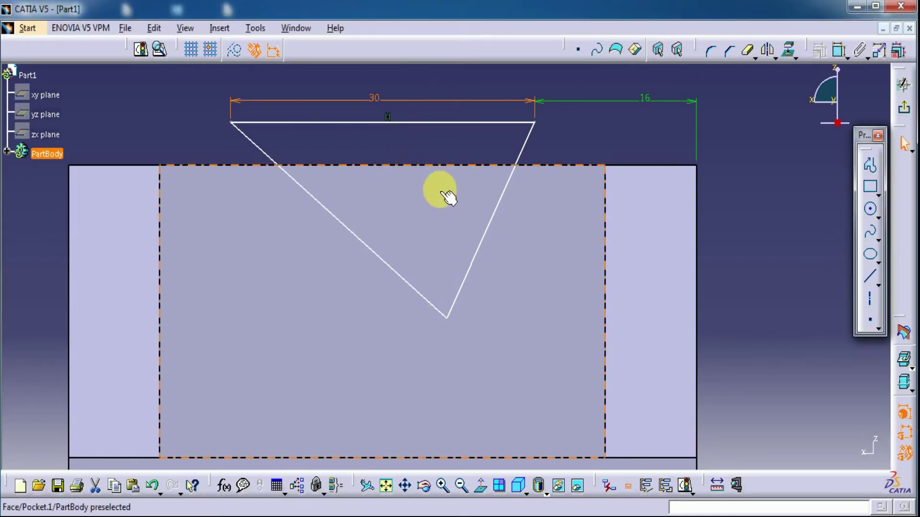
Dimension the triangle's lower apex from the right vertical edge of the pocket's back face and set the distance to 22 mm
click(839, 49)
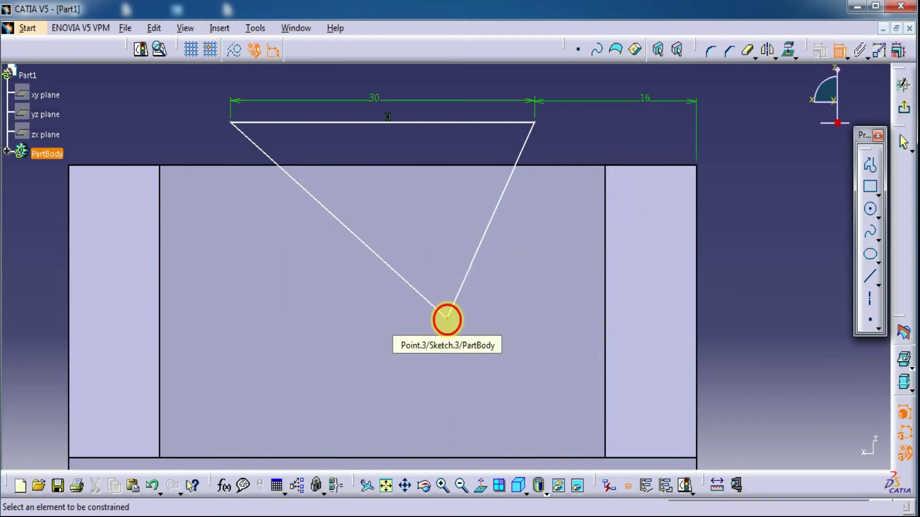
click(446, 318)
click(606, 314)
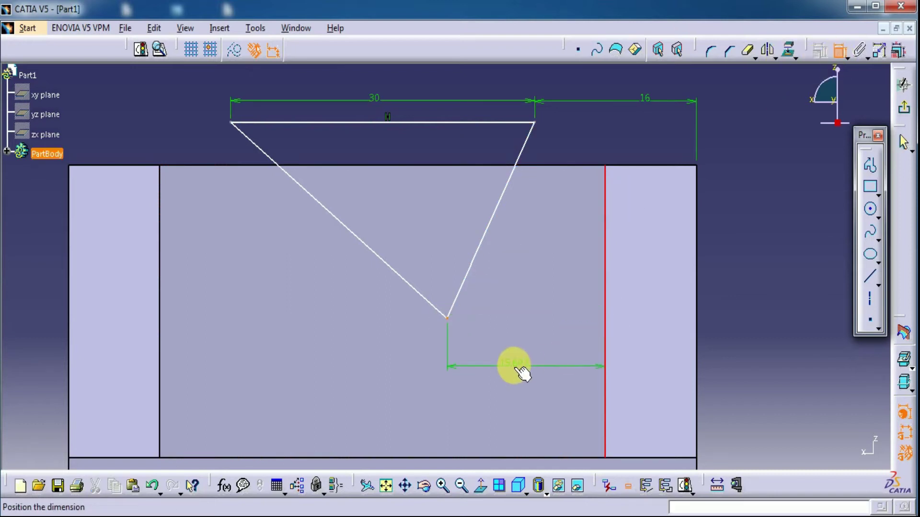
click(515, 358)
double_click(515, 358)
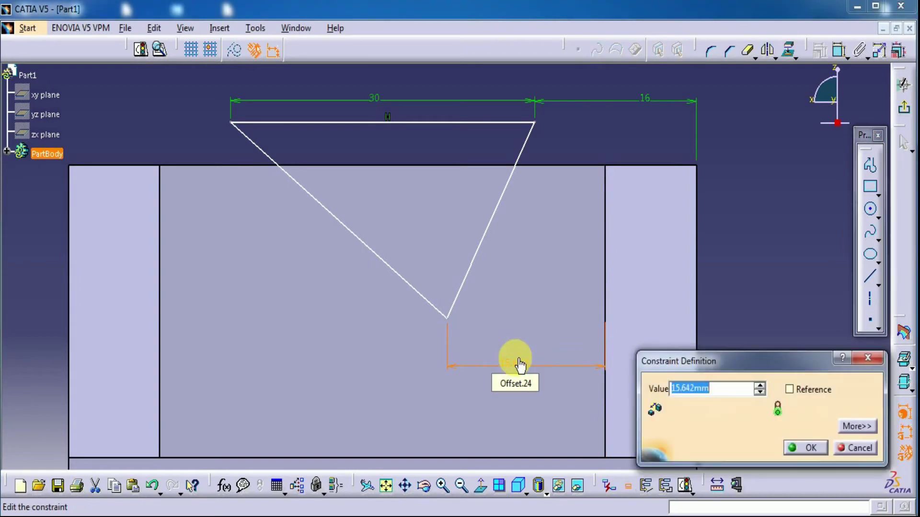
text(22)
key(Return)
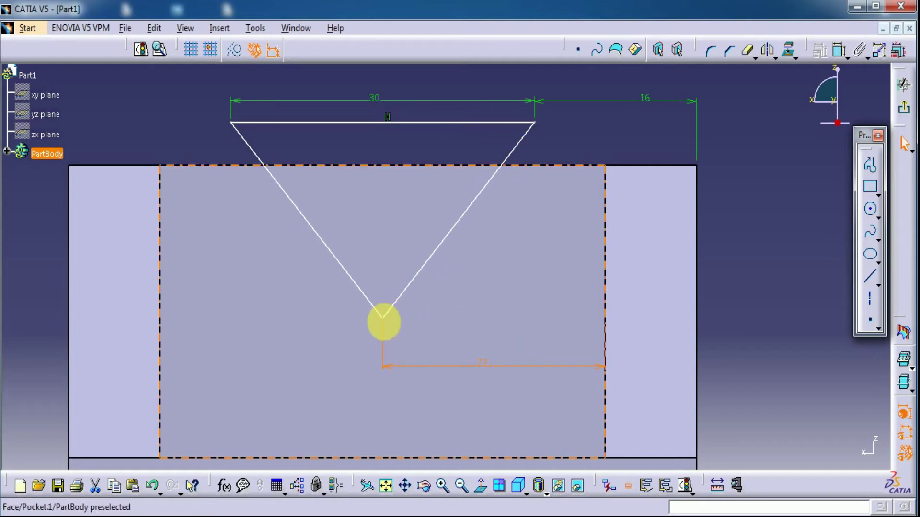
click(840, 49)
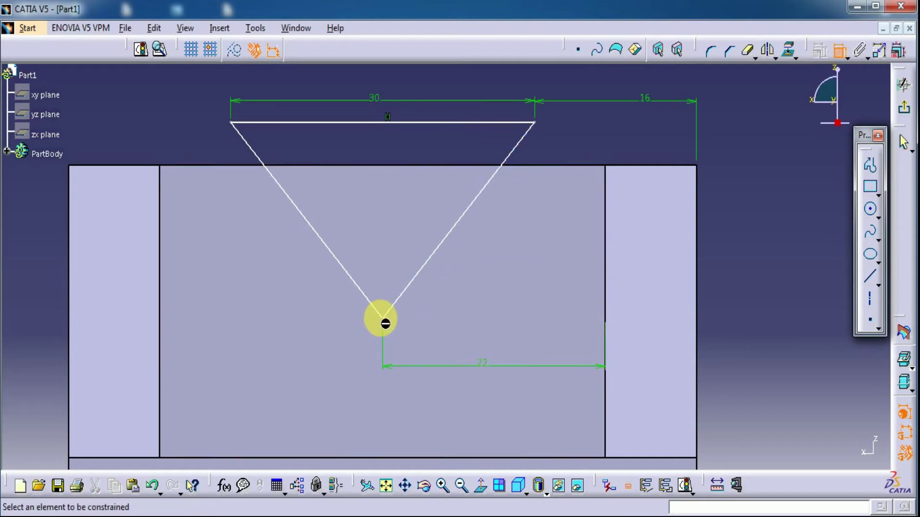
click(384, 317)
click(839, 50)
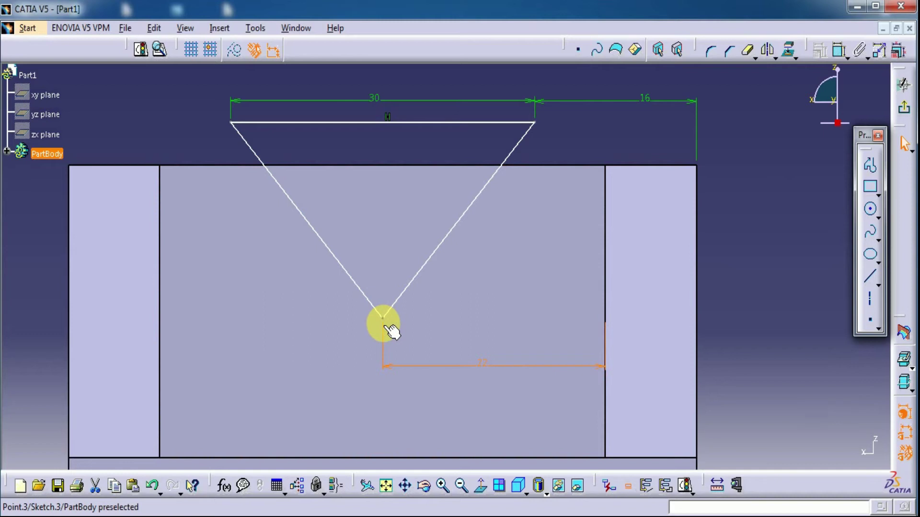
Dimension the triangle's height between its lower apex and horizontal top side and set it to 15 mm
click(382, 321)
click(391, 123)
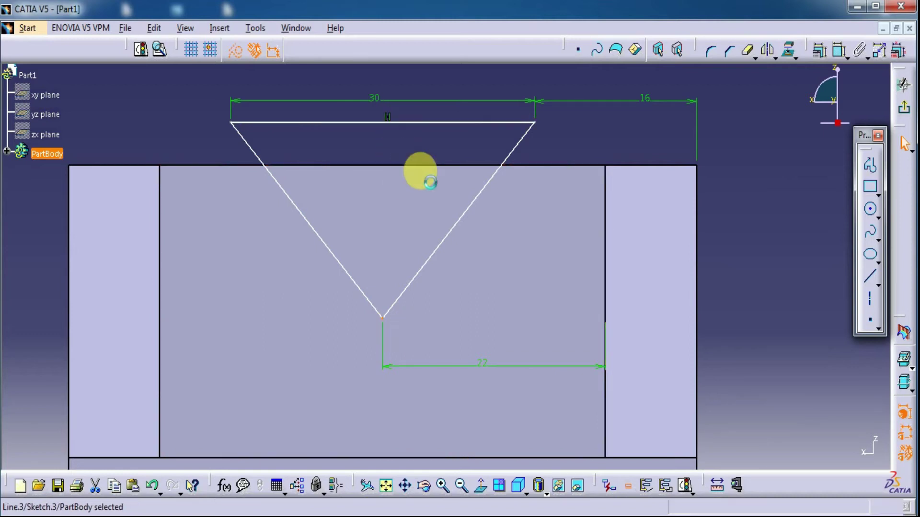
click(840, 49)
click(384, 318)
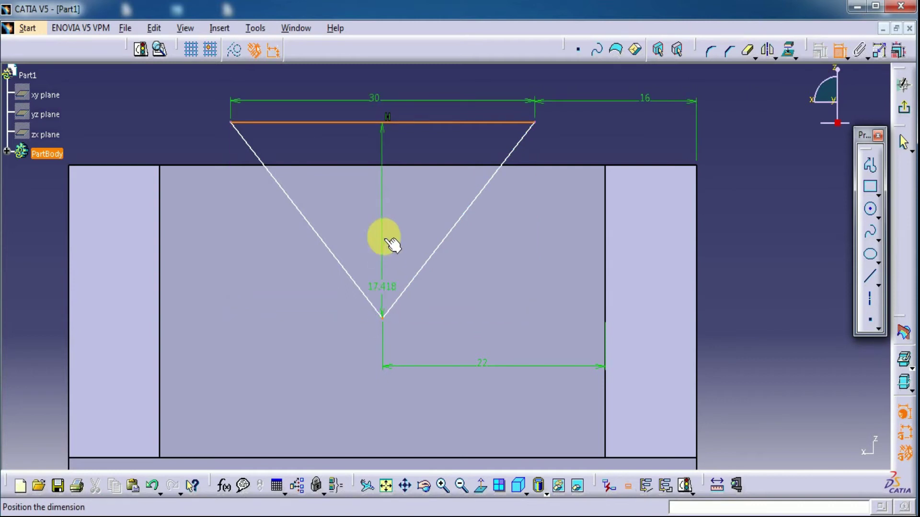
click(391, 220)
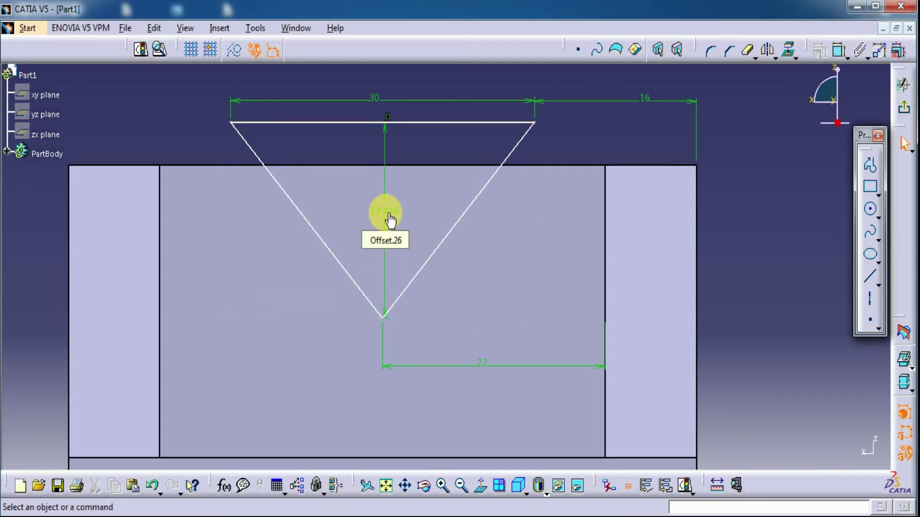
double_click(391, 220)
text(15)
key(Return)
click(749, 171)
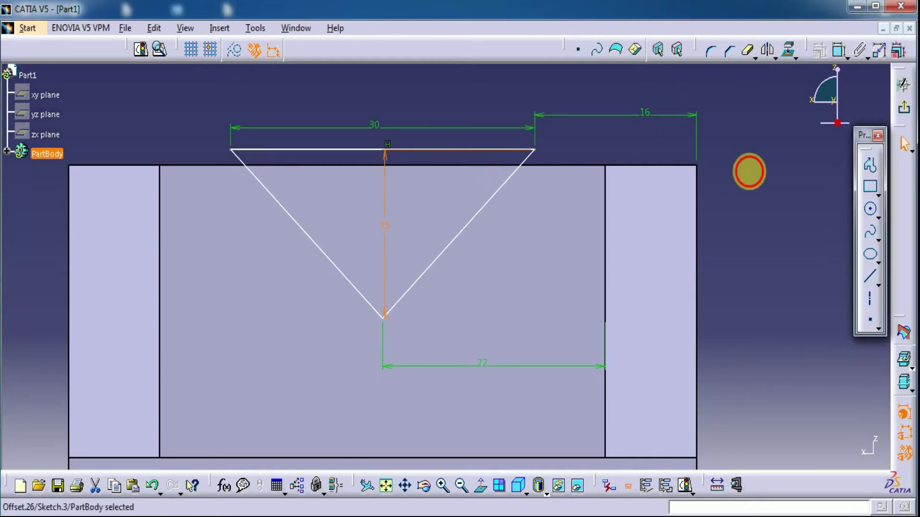
Make the triangle's horizontal top side coincident with the upper edge of the pocket's back face
click(839, 49)
click(479, 150)
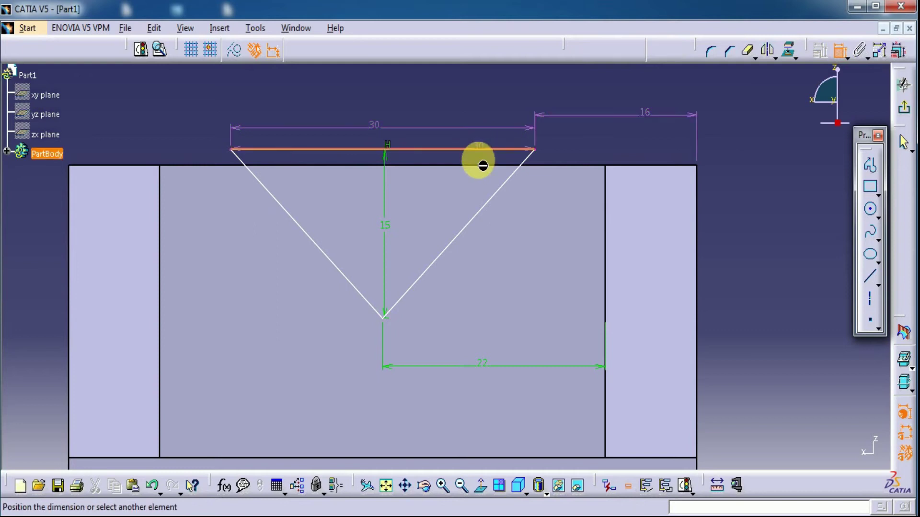
click(482, 167)
right_click(750, 162)
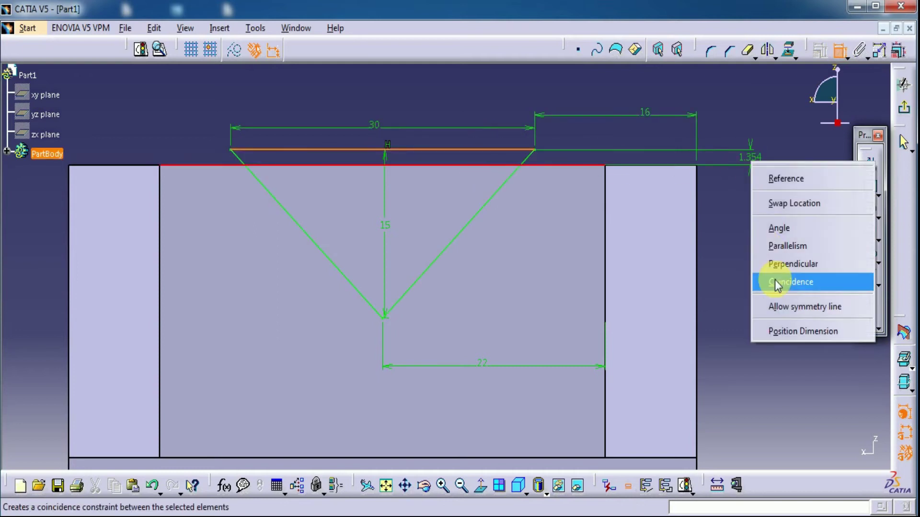
click(776, 282)
mouse_move(765, 208)
middle_down()
mouse_move(763, 262)
mouse_move(735, 214)
middle_up()
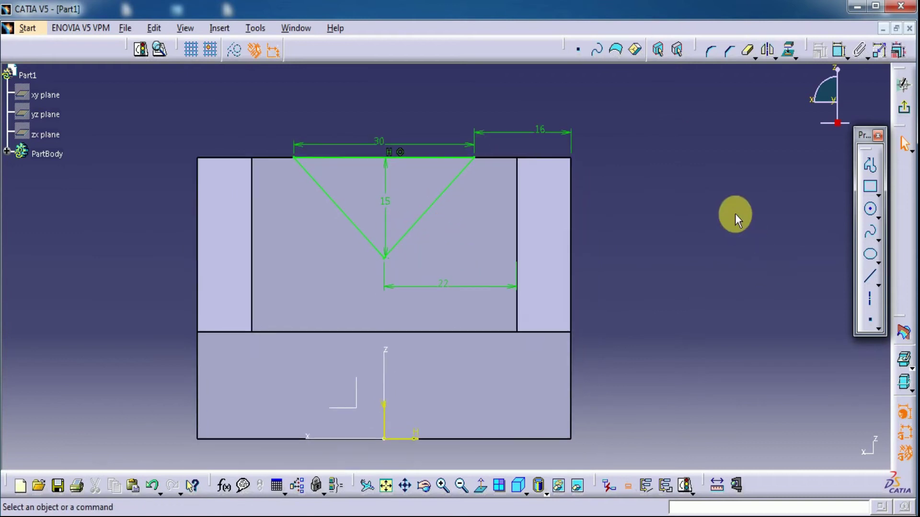
Exit the triangle sketch and cut it through the back wall as a 22 mm deep pocket
click(903, 118)
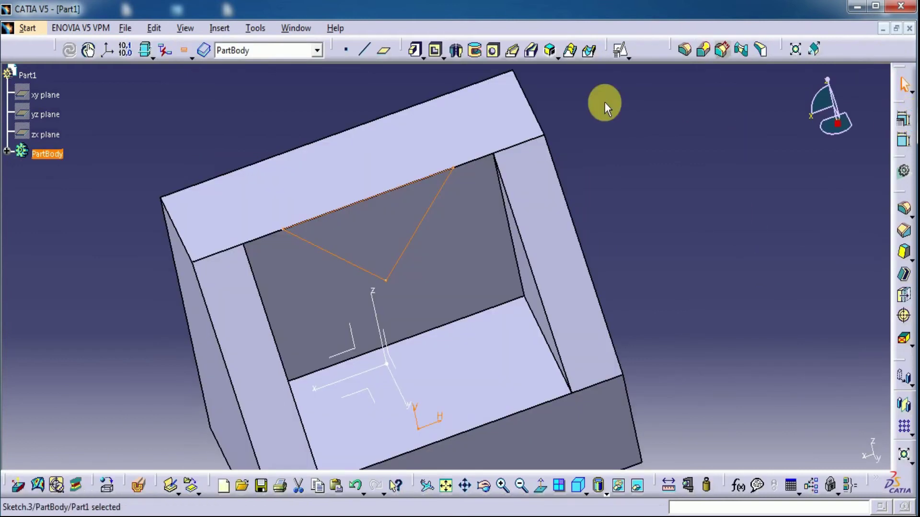
click(434, 50)
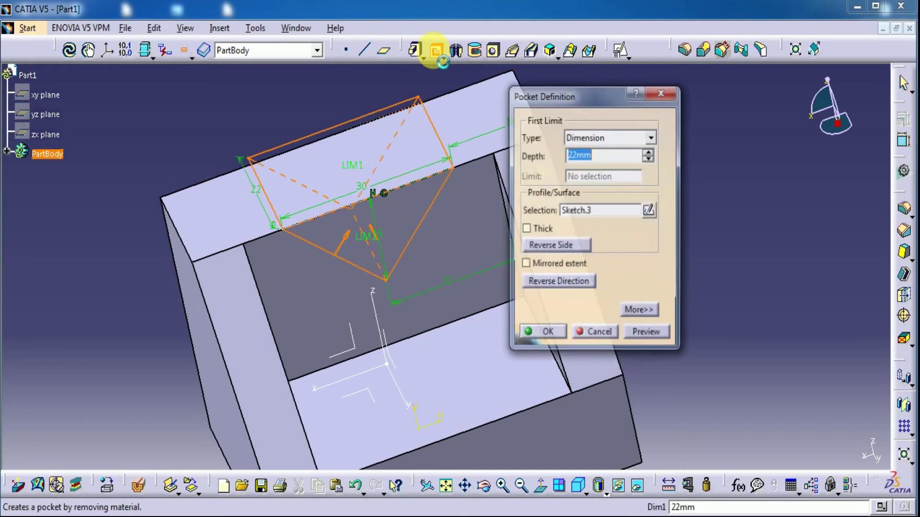
click(644, 333)
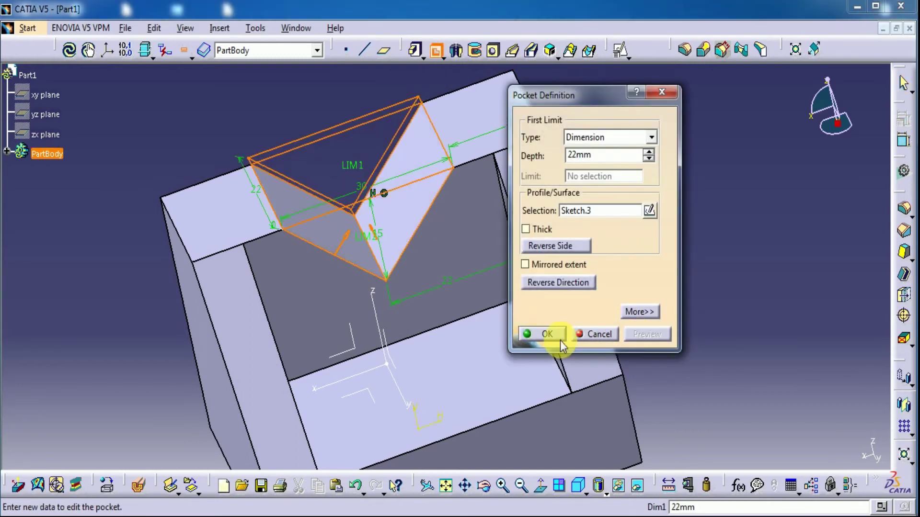
click(710, 242)
Start a positioned sketch on the floor face of the central pocket
middle_drag(709, 234, 701, 168)
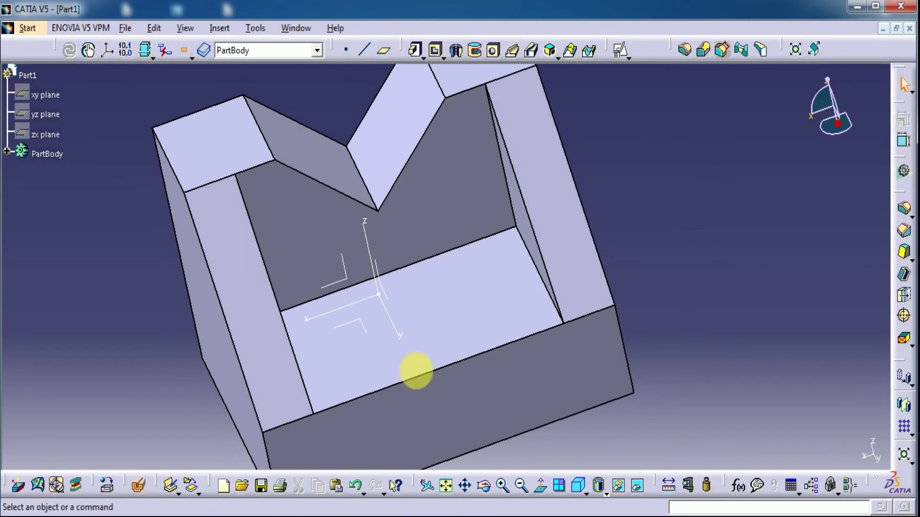
click(416, 369)
click(620, 50)
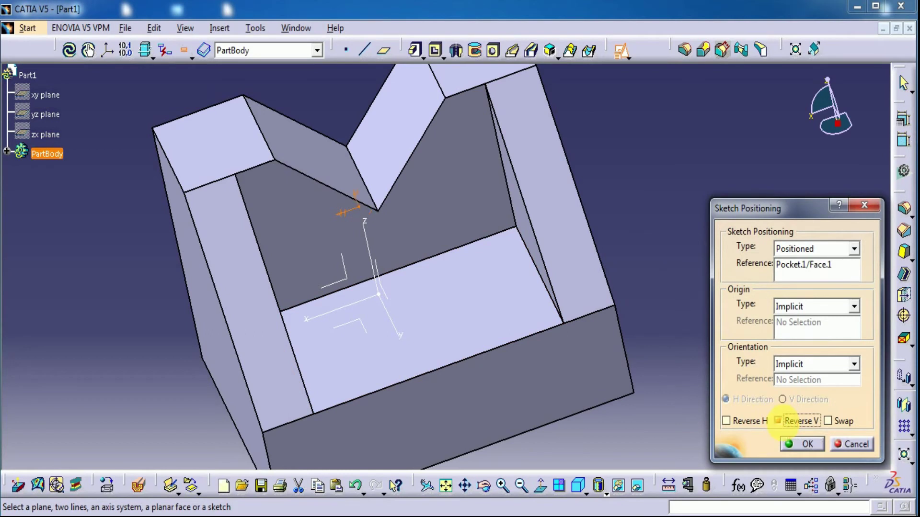
click(812, 450)
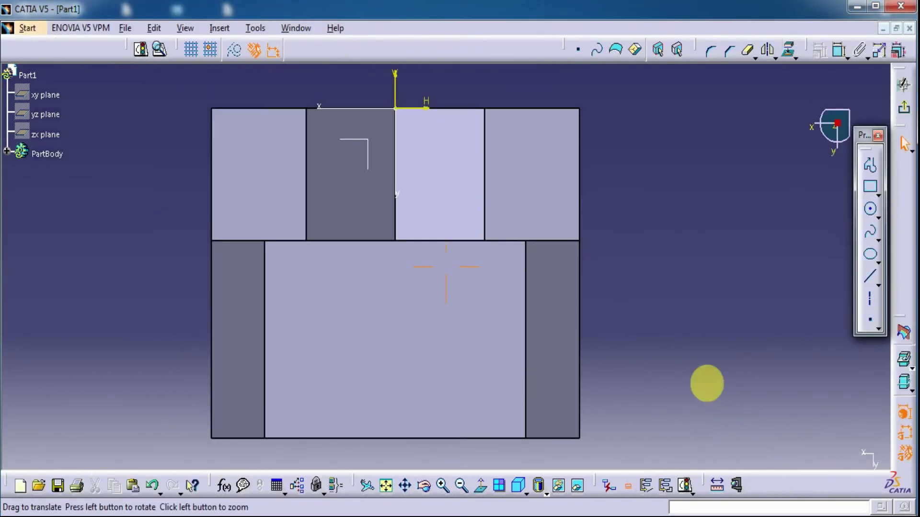
Sketch a closed triangle near the floor's front edge, apex pointing inward, with a horizontal base about 18 mm long
middle_drag(707, 383, 568, 456)
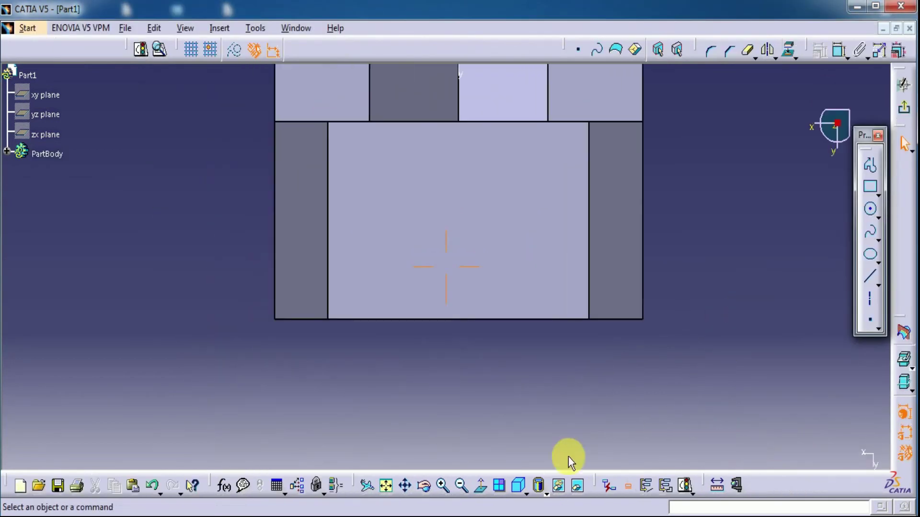
mouse_move(461, 429)
middle_down()
mouse_move(476, 376)
mouse_move(529, 365)
mouse_move(585, 225)
middle_up()
click(870, 165)
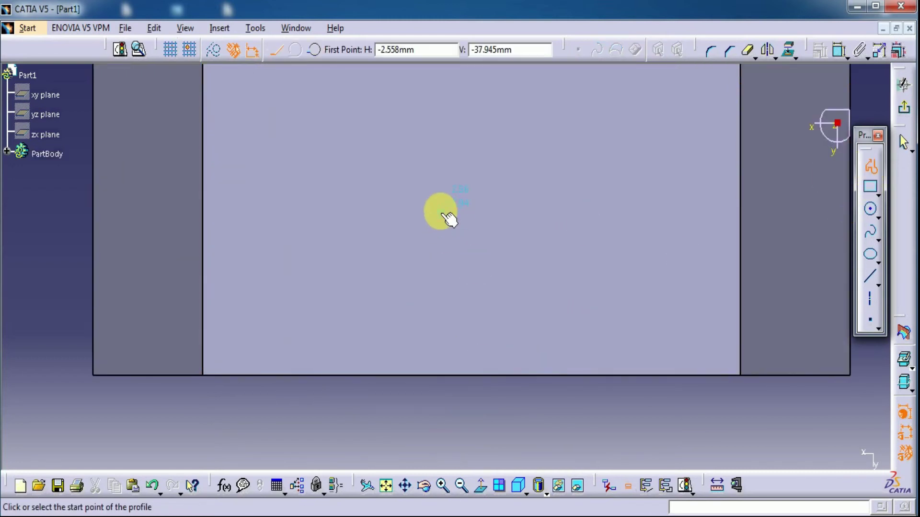
click(440, 212)
click(359, 326)
click(573, 326)
click(440, 212)
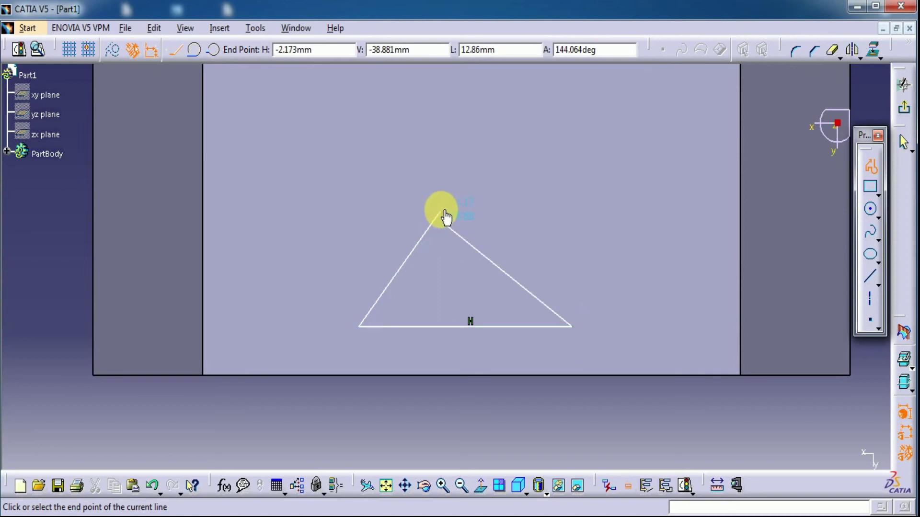
click(442, 213)
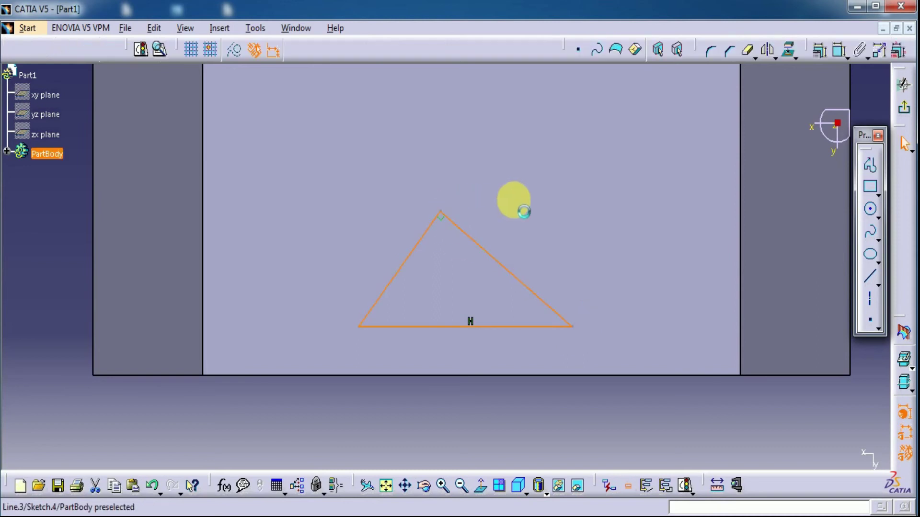
right_click(537, 189)
key(Escape)
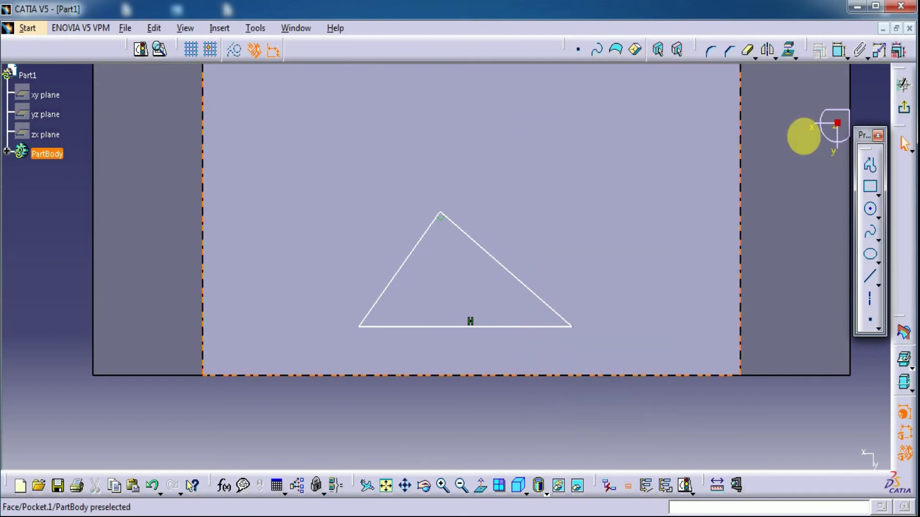
Dimension the triangle's height between its apex and horizontal base and set it to 9 mm
click(838, 50)
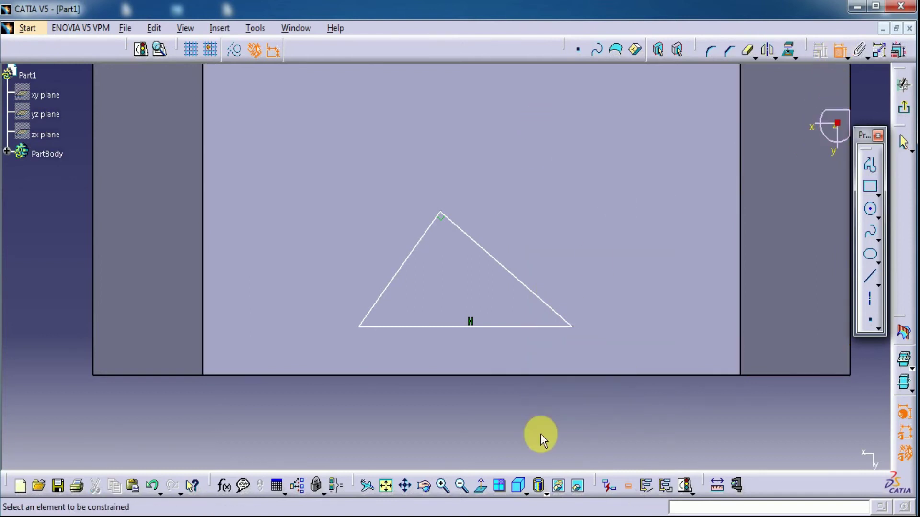
click(443, 213)
click(453, 329)
click(449, 283)
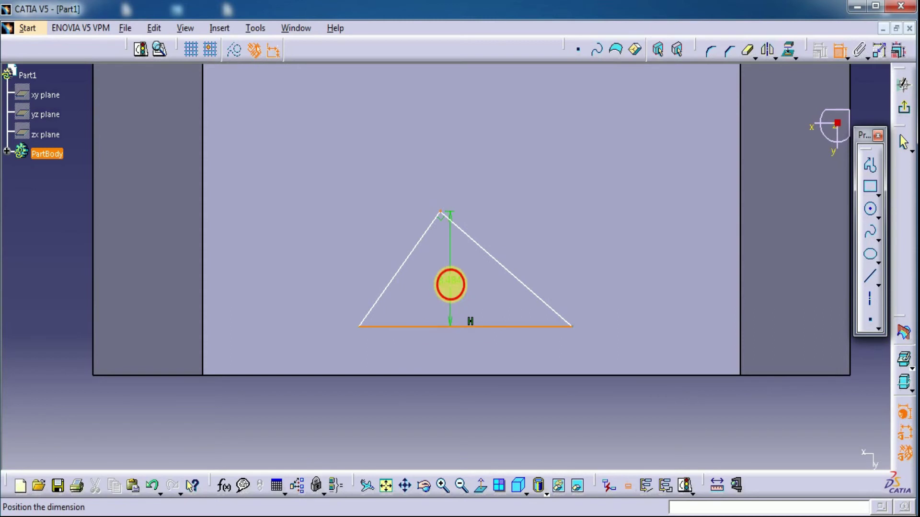
text(9mm)
key(Return)
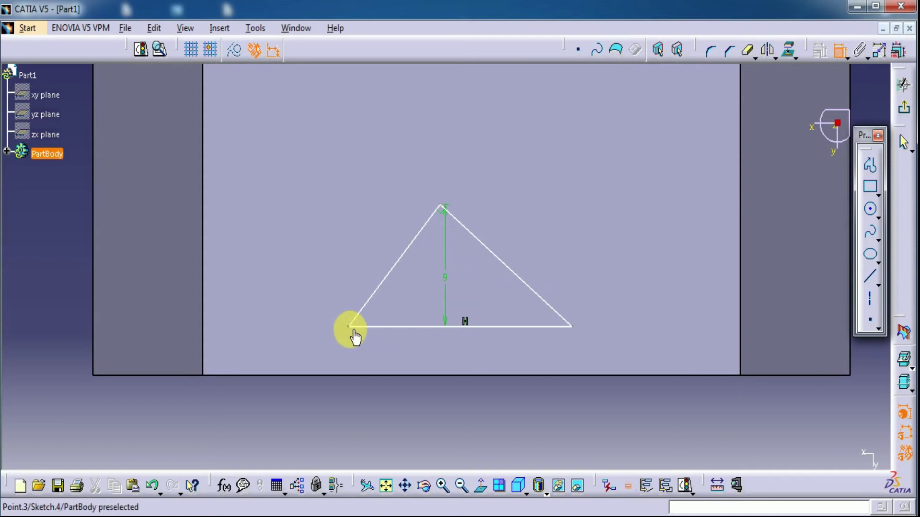
Dimension the triangle's left base corner from the part's left outer edge and set the distance to 22 mm
click(350, 328)
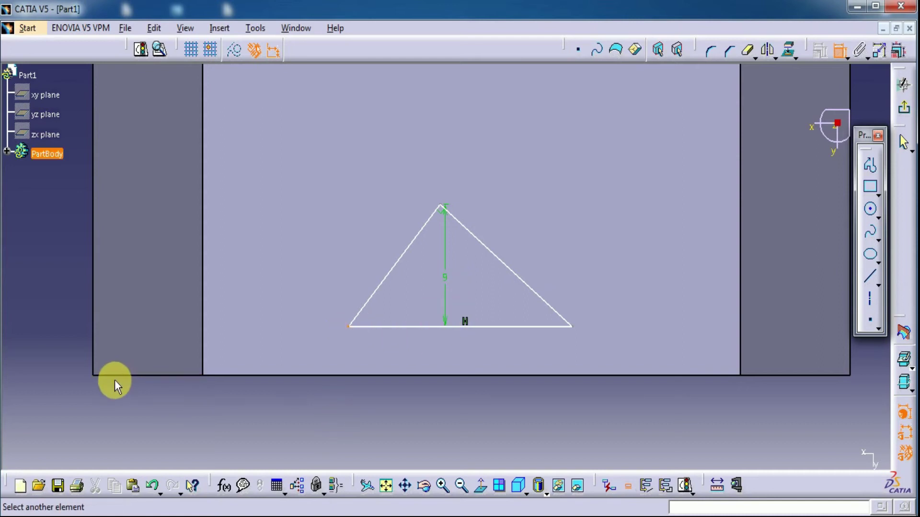
click(93, 341)
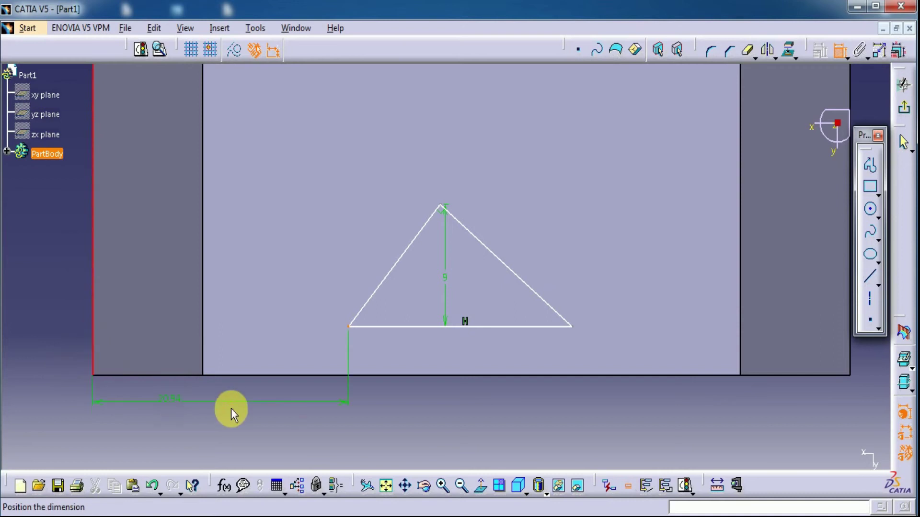
click(234, 408)
double_click(238, 412)
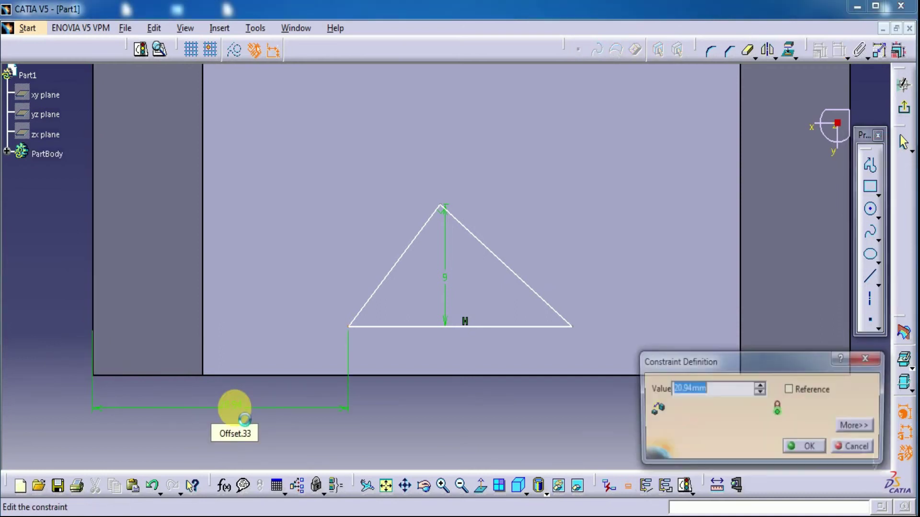
key(Return)
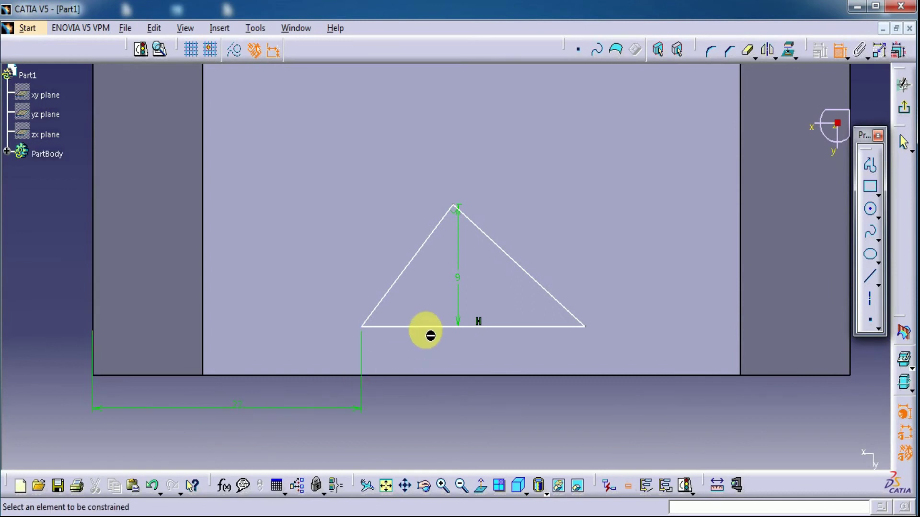
Dimension the triangle's horizontal base and set its length to 18 mm
click(438, 327)
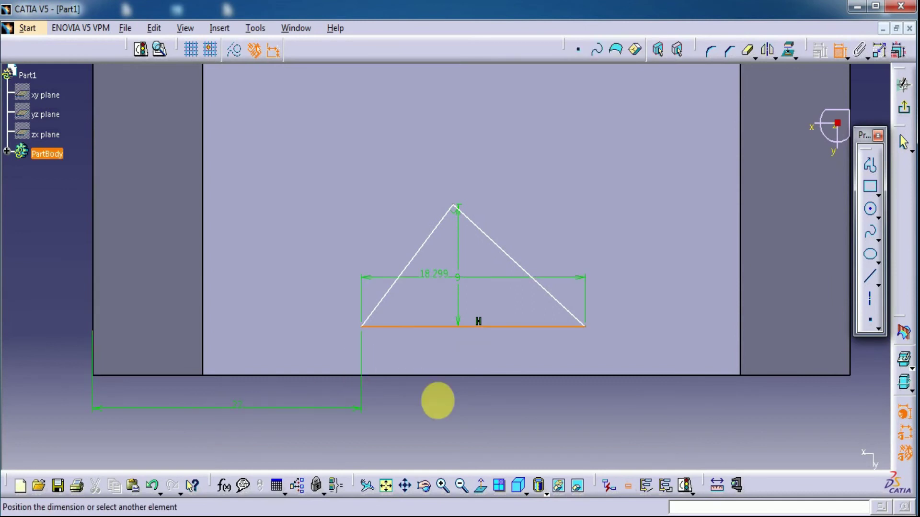
click(441, 417)
double_click(441, 416)
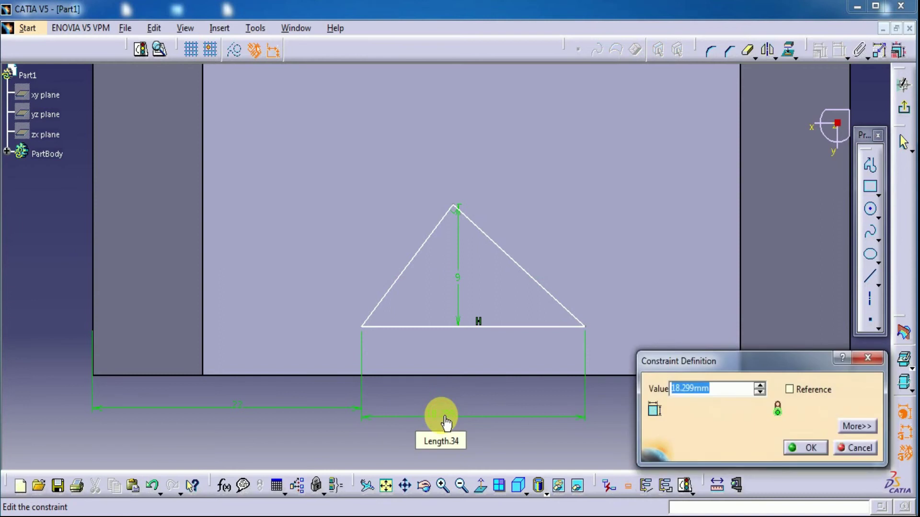
text(18mm)
key(Return)
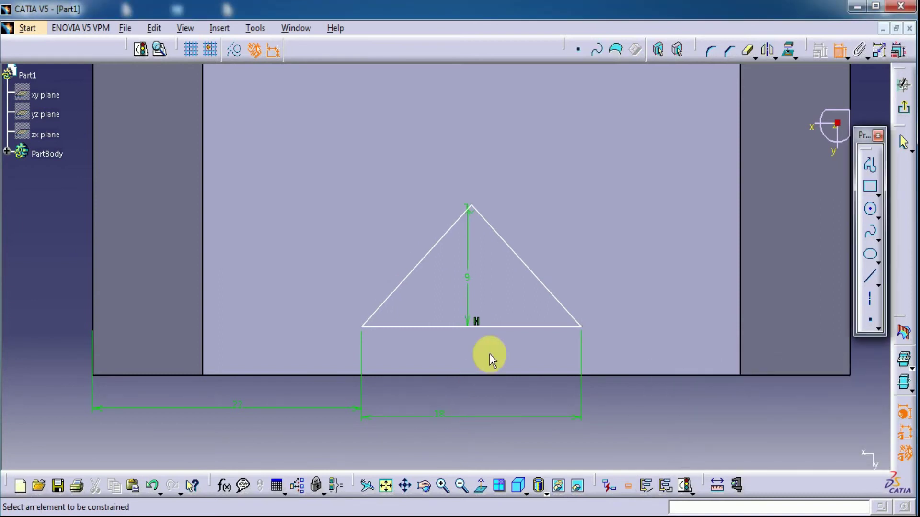
Make the triangle's horizontal base coincident with the front edge of the pocket's floor face
click(502, 328)
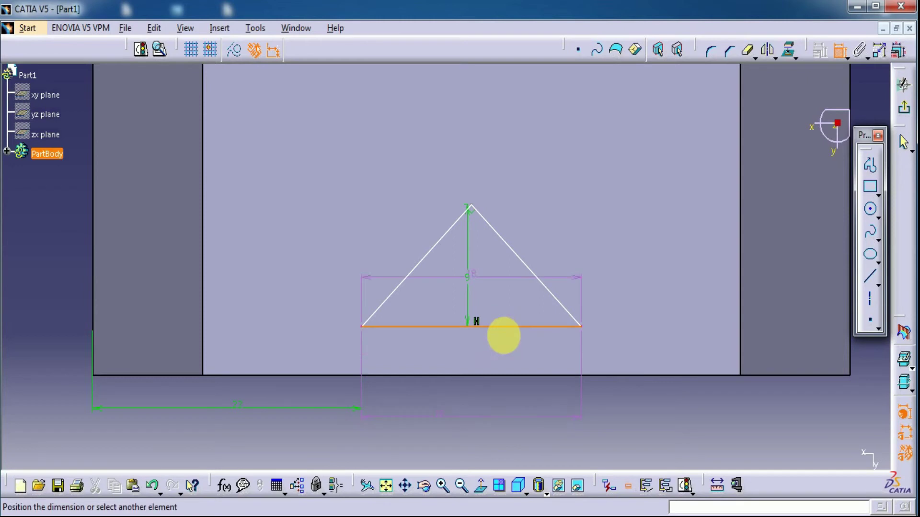
click(503, 377)
right_click(671, 392)
click(720, 357)
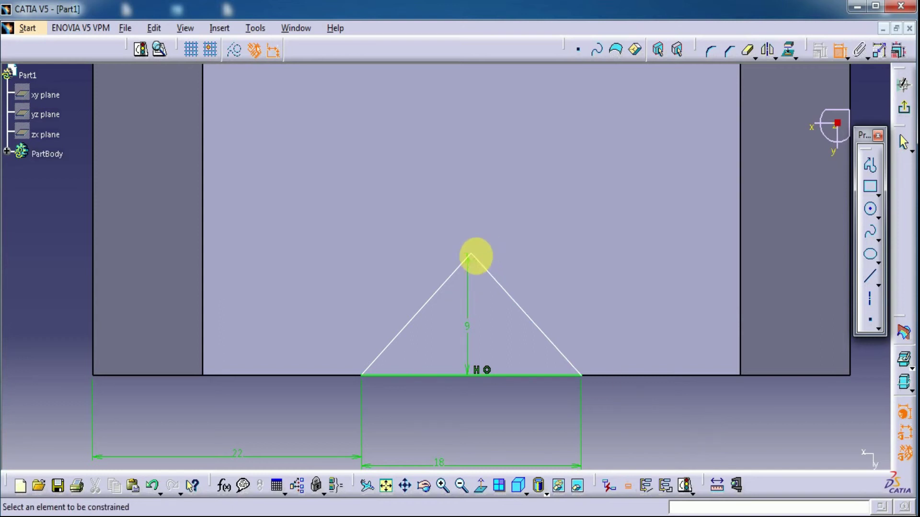
Try to dimension the triangle's apex from the right vertical edge of the pocket's floor face
click(471, 254)
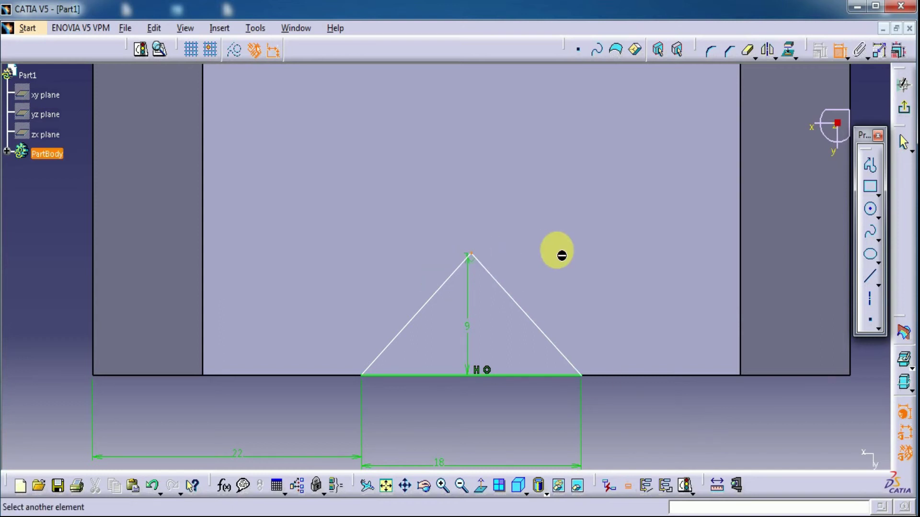
click(746, 276)
click(602, 200)
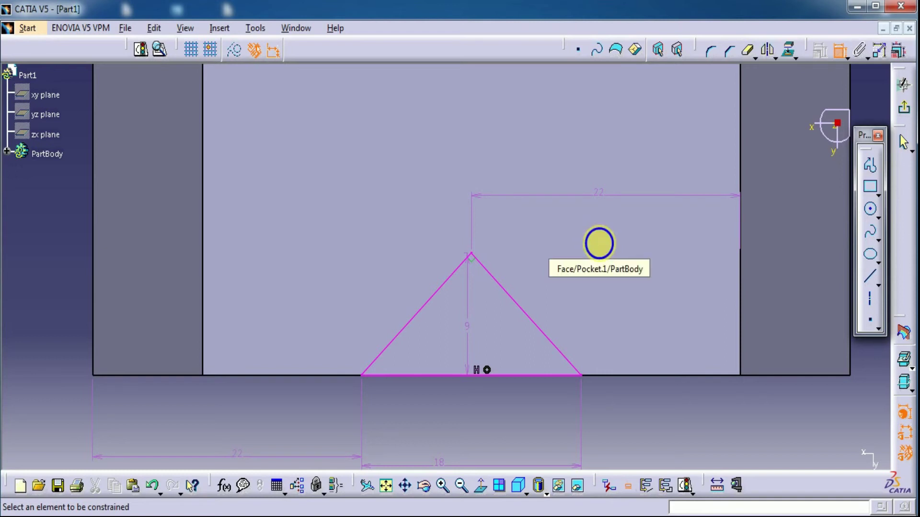
right_click(599, 243)
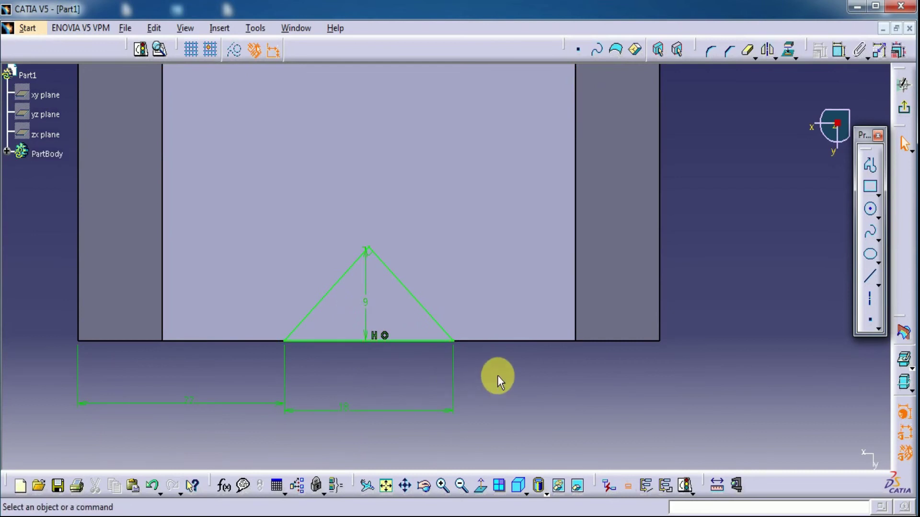
Exit the sketch and cut the floor triangle downward through the front edge as a 22 mm deep pocket
mouse_move(499, 378)
middle_down()
mouse_move(502, 397)
mouse_move(504, 367)
middle_up()
middle_drag(549, 415, 558, 415)
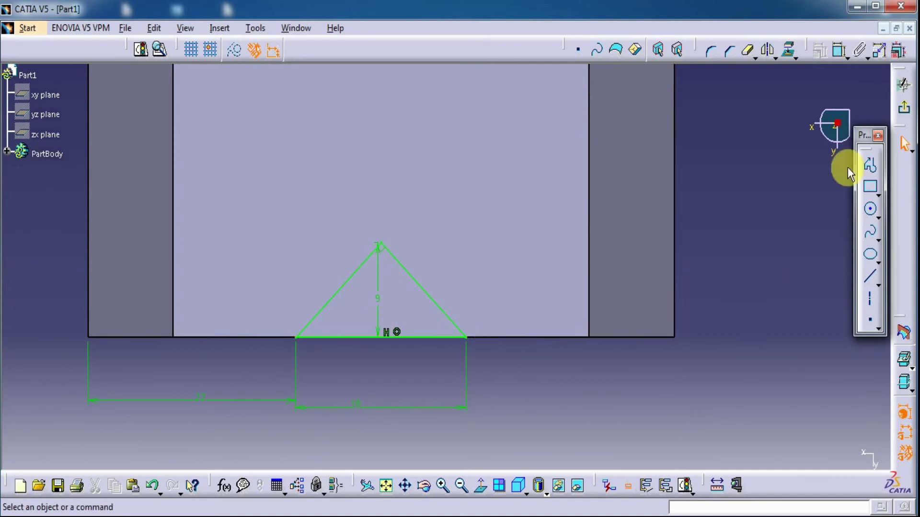
click(903, 109)
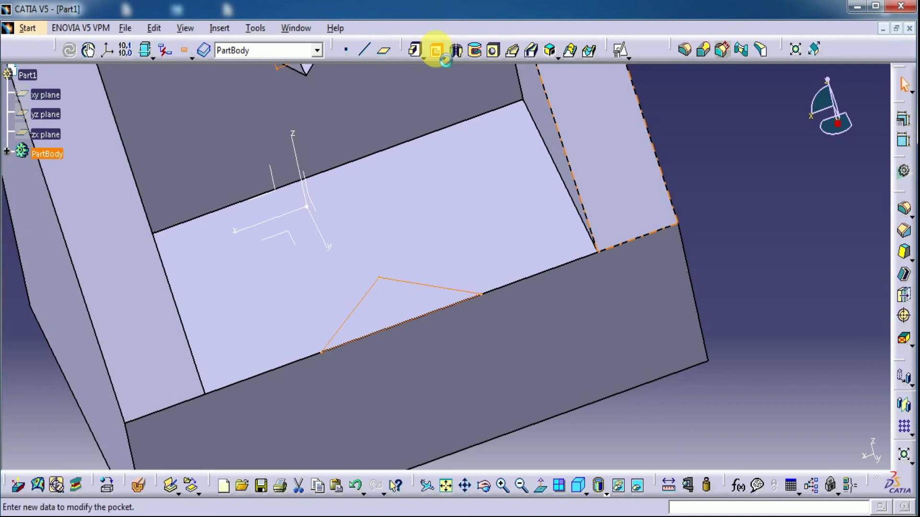
middle_drag(401, 287, 376, 154)
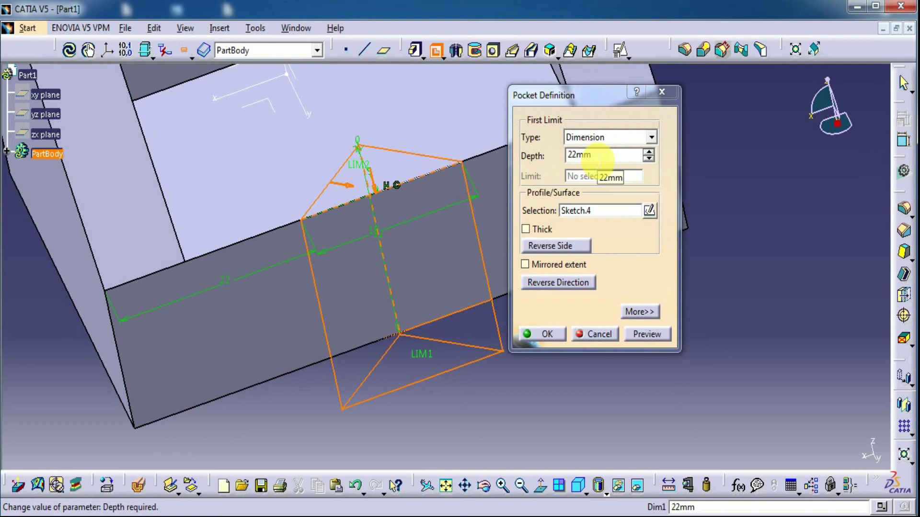
click(546, 336)
Start a positioned sketch on the outer five-sided side face of the part
middle_drag(498, 304, 509, 484)
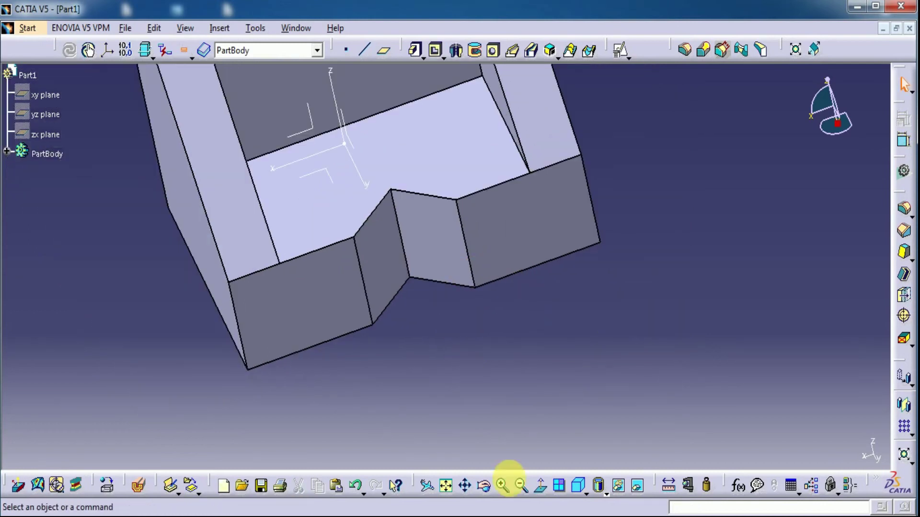
click(580, 486)
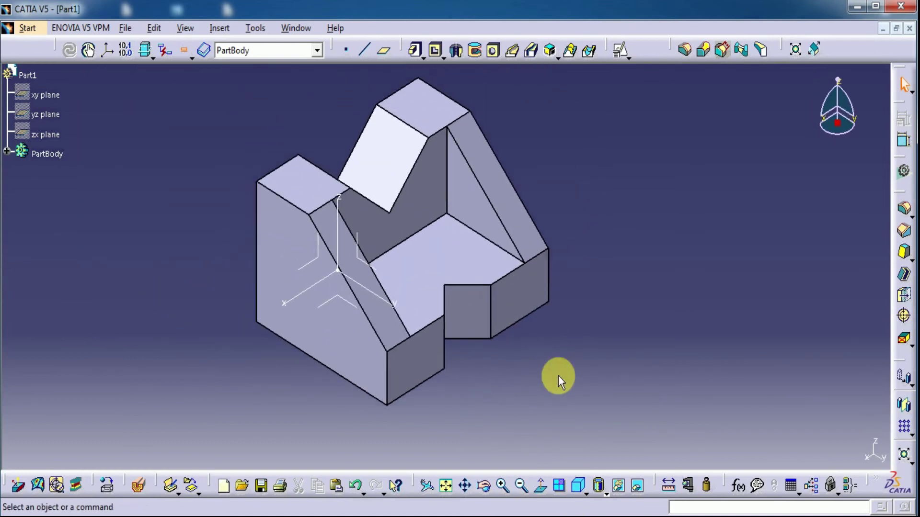
click(336, 351)
click(620, 50)
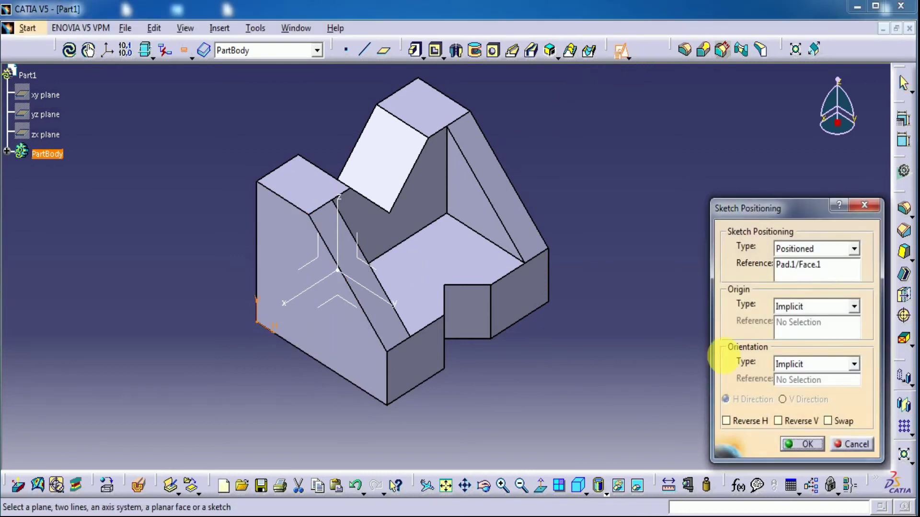
click(803, 444)
Draw a wide, low rectangle inside the side face, just above its bottom edge
middle_drag(580, 389, 713, 194)
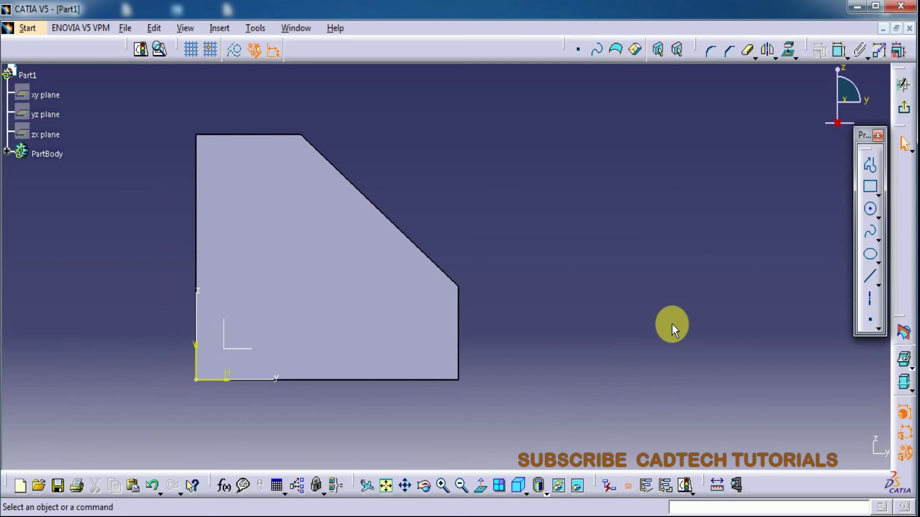
click(870, 186)
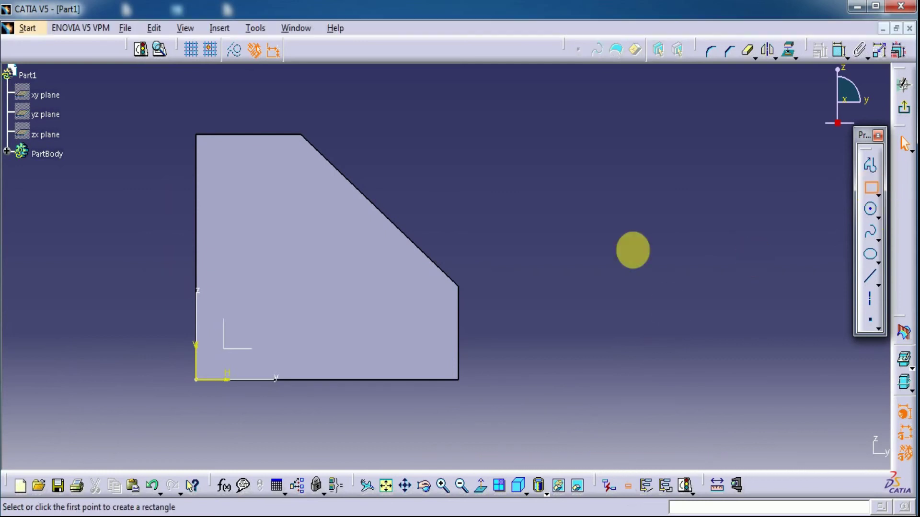
click(272, 322)
click(395, 347)
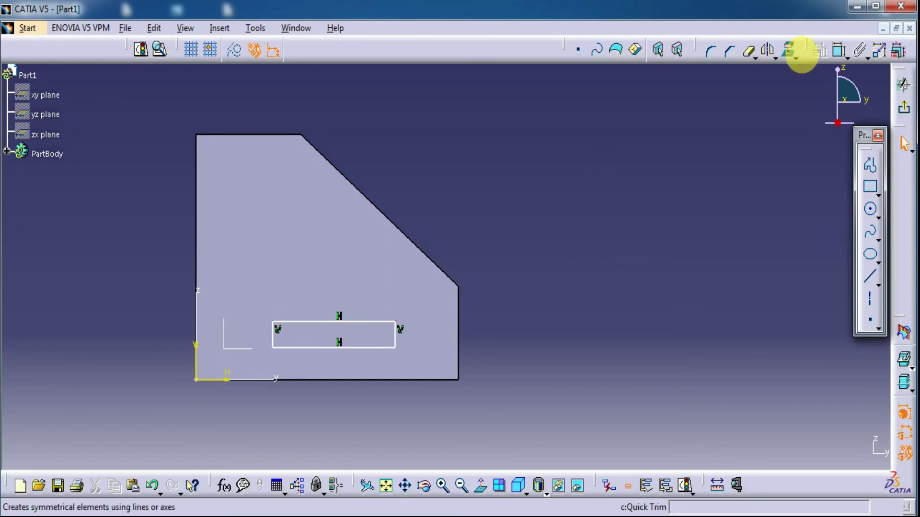
Constrain the rectangle's bottom line to be coincident with the bottom edge of the side face
click(839, 50)
click(383, 348)
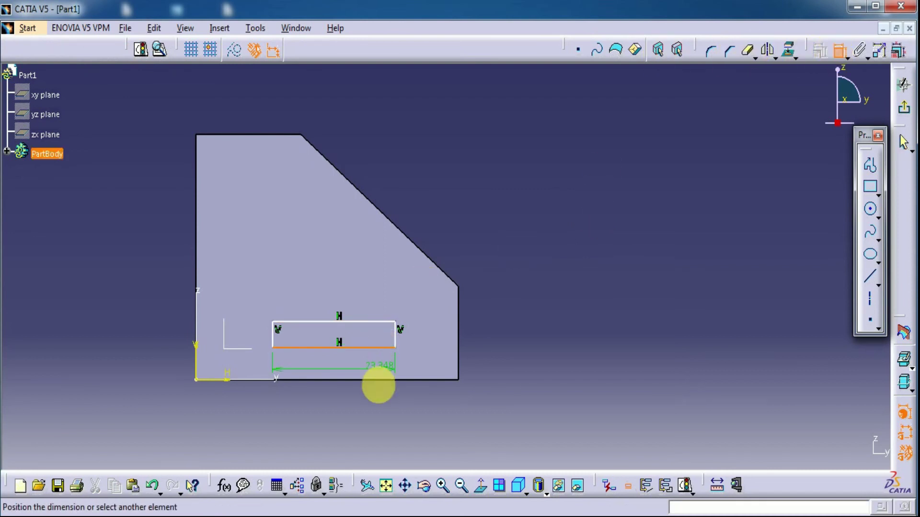
right_click(563, 349)
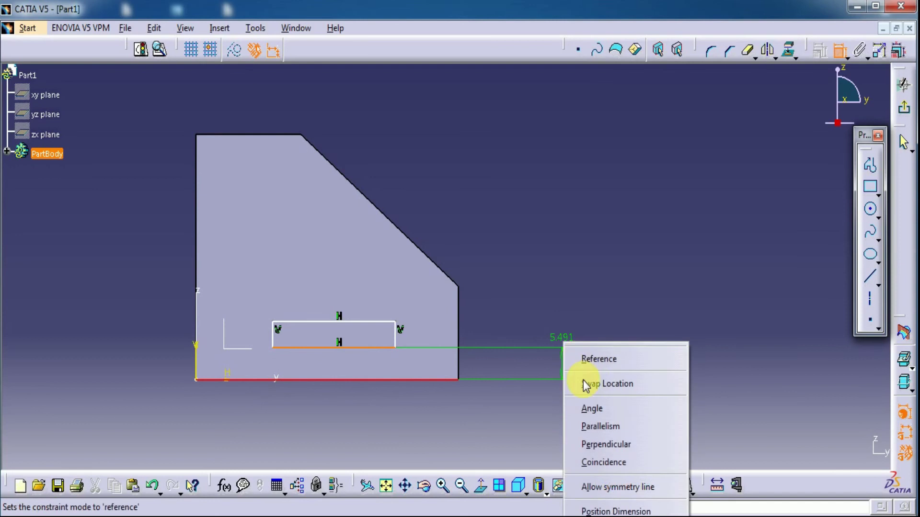
click(595, 463)
Dimension the rectangle's height and set it to 6 mm
click(839, 53)
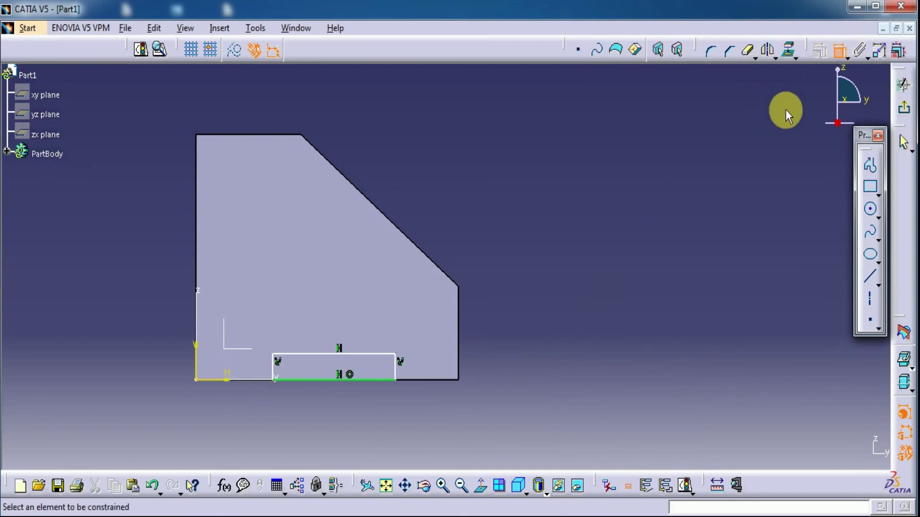
click(398, 368)
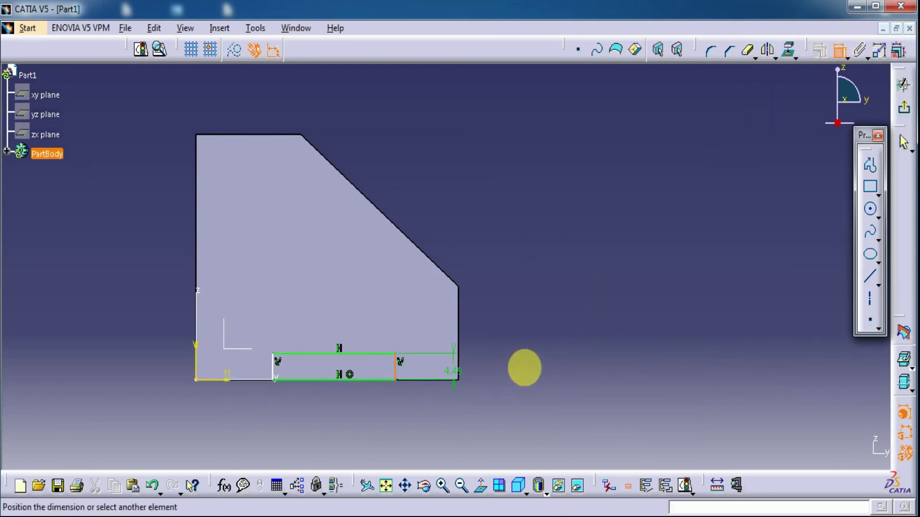
double_click(529, 373)
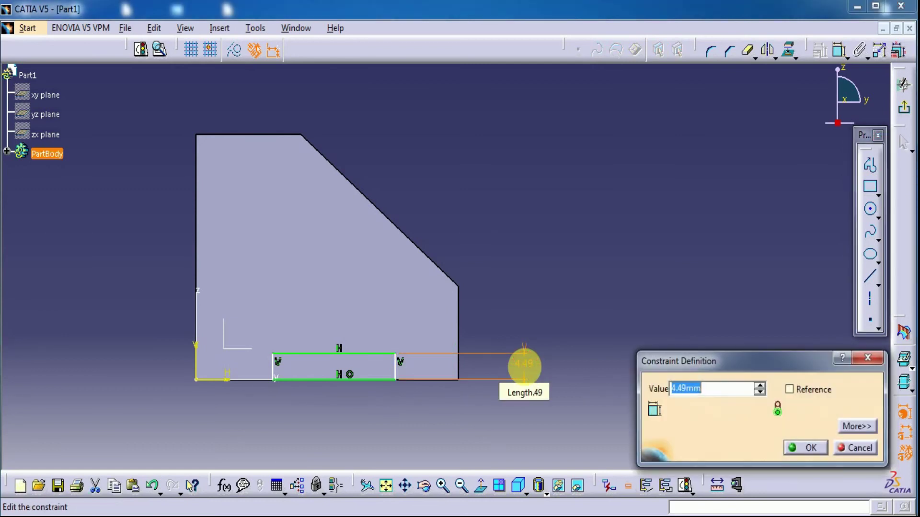
key(Return)
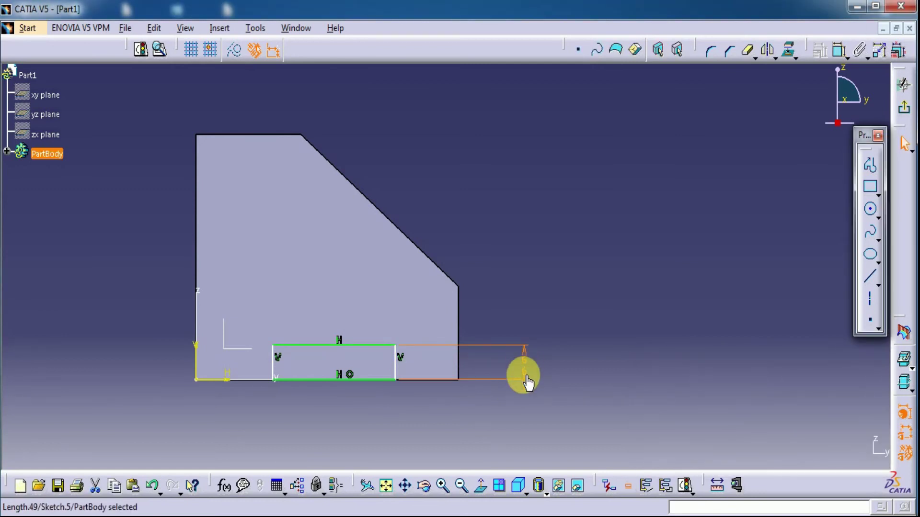
Dimension the rectangle's right side from the face's right vertical edge and set the distance to 16 mm
click(396, 365)
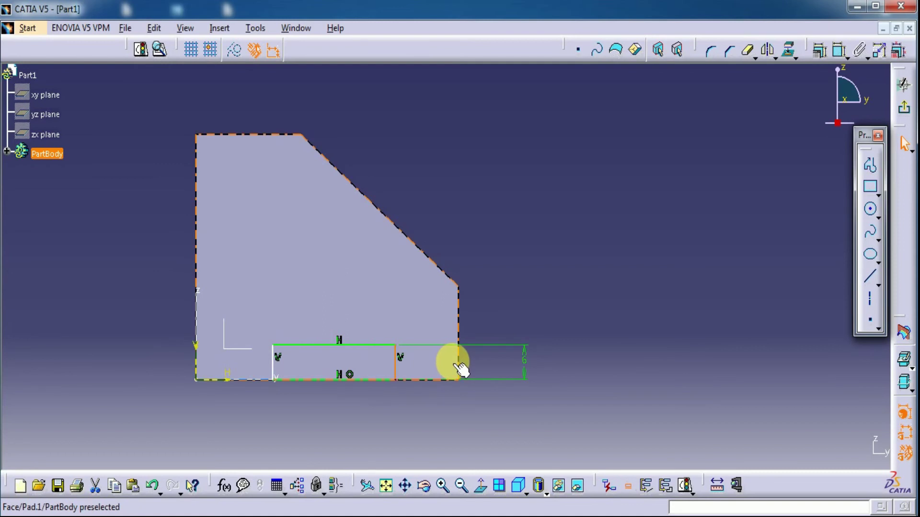
click(459, 367)
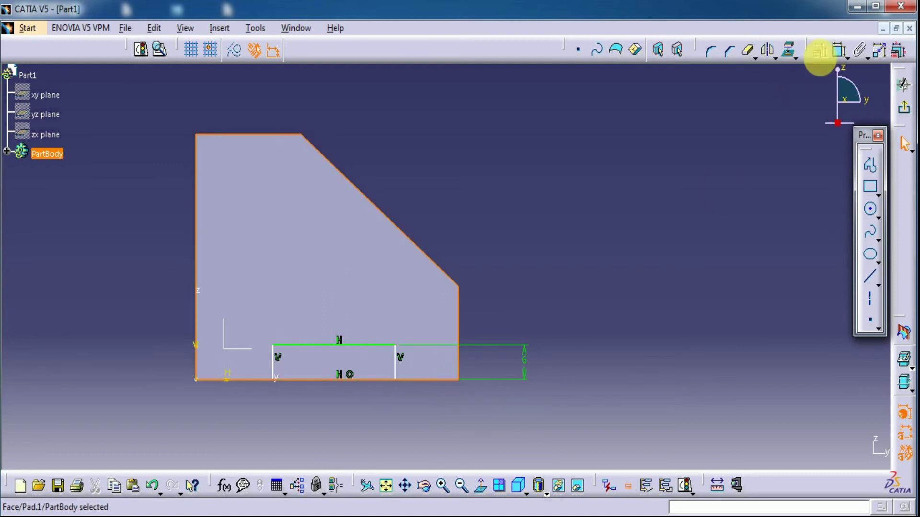
click(820, 50)
click(459, 365)
click(394, 365)
click(531, 409)
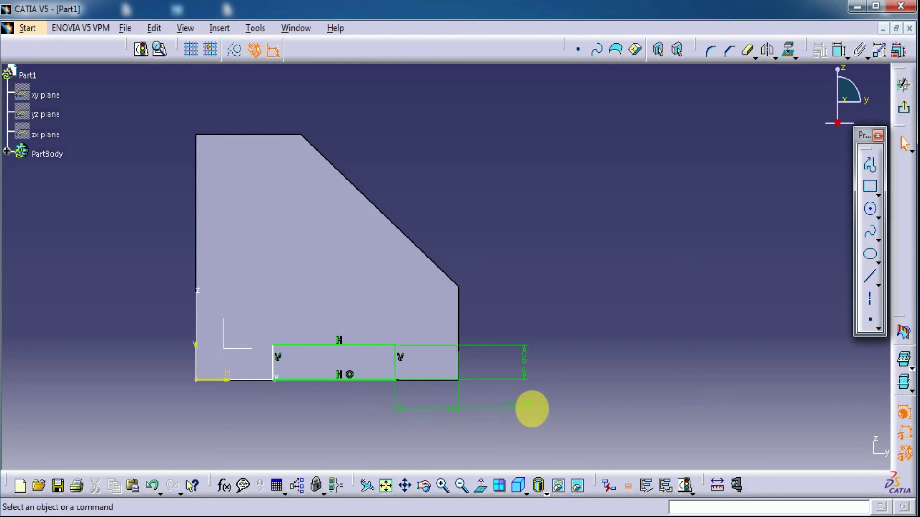
double_click(526, 408)
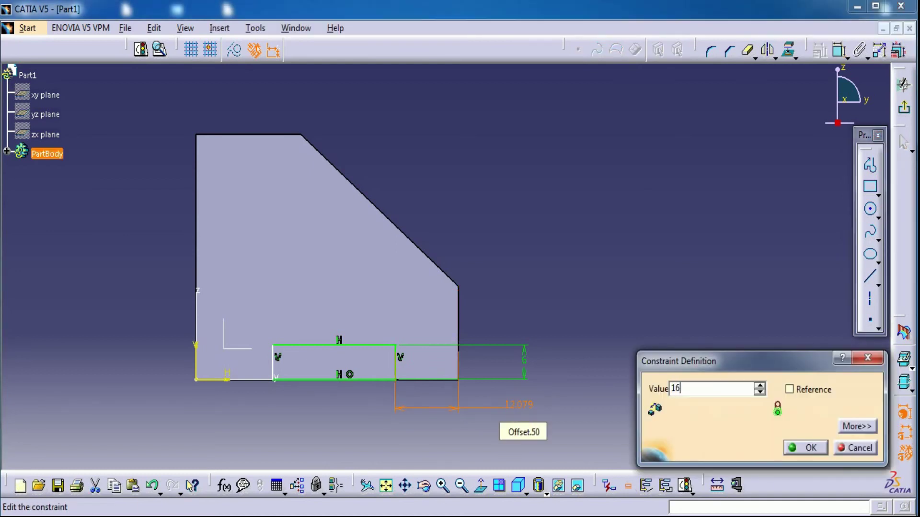
key(Return)
Dimension the distance between the rectangle's two vertical sides and set the width to 18 mm
click(274, 364)
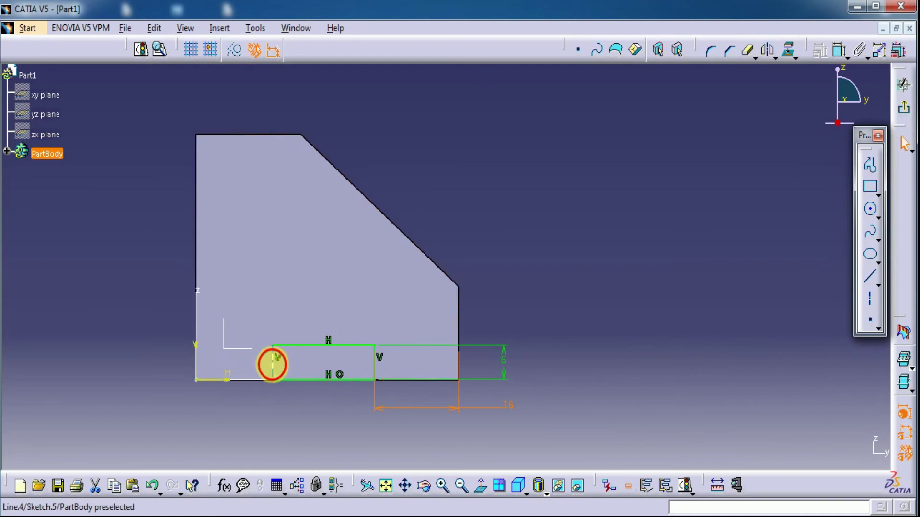
click(841, 50)
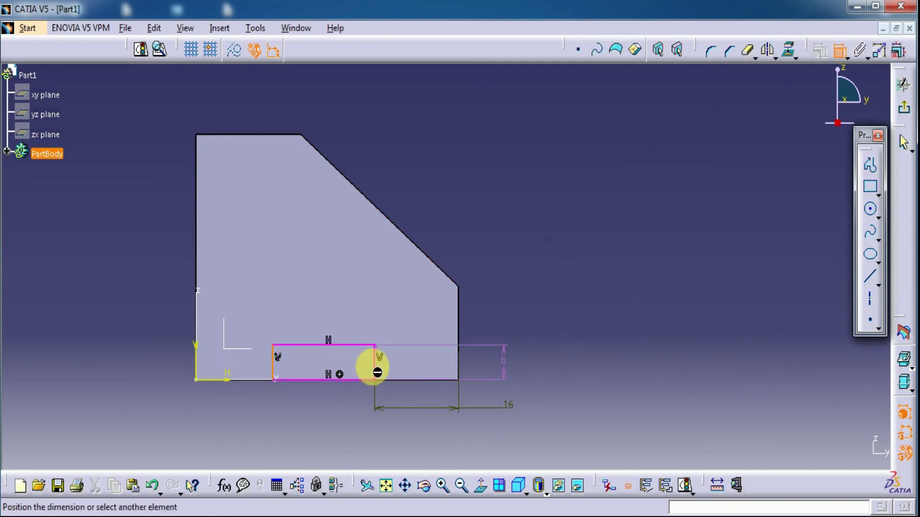
click(360, 288)
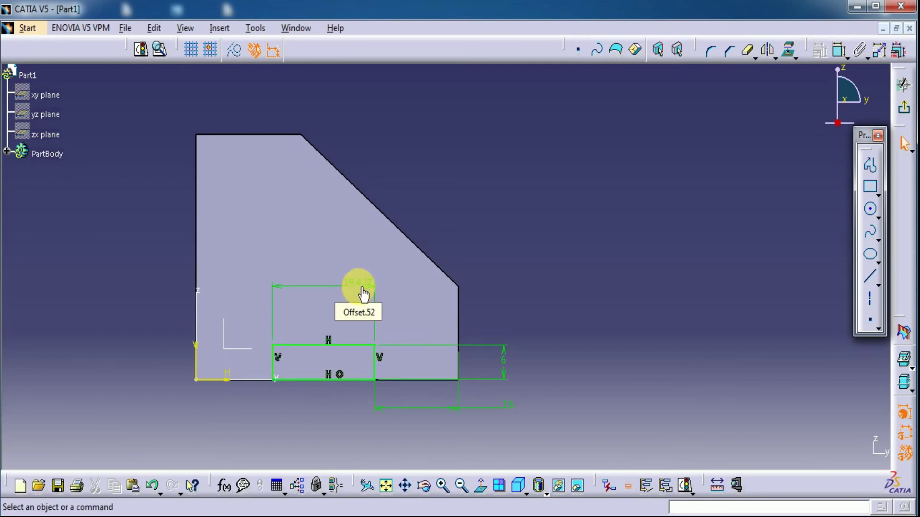
double_click(356, 284)
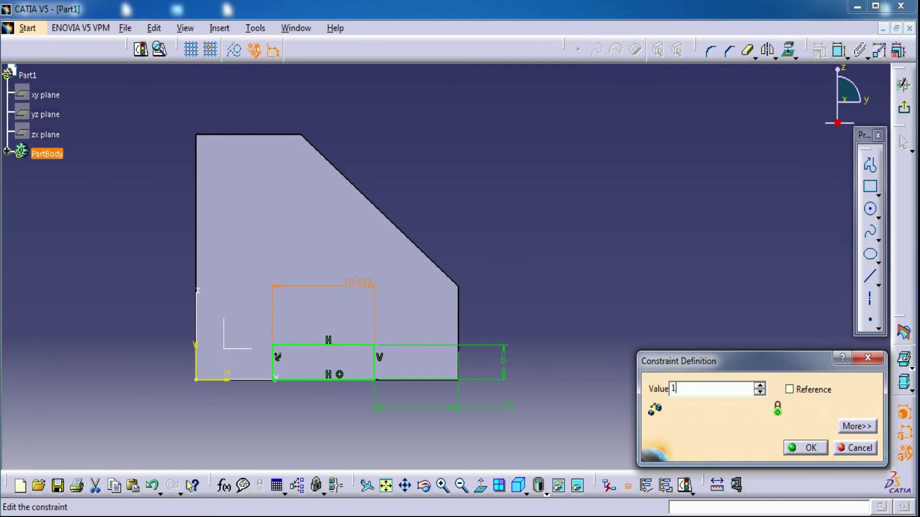
key(Return)
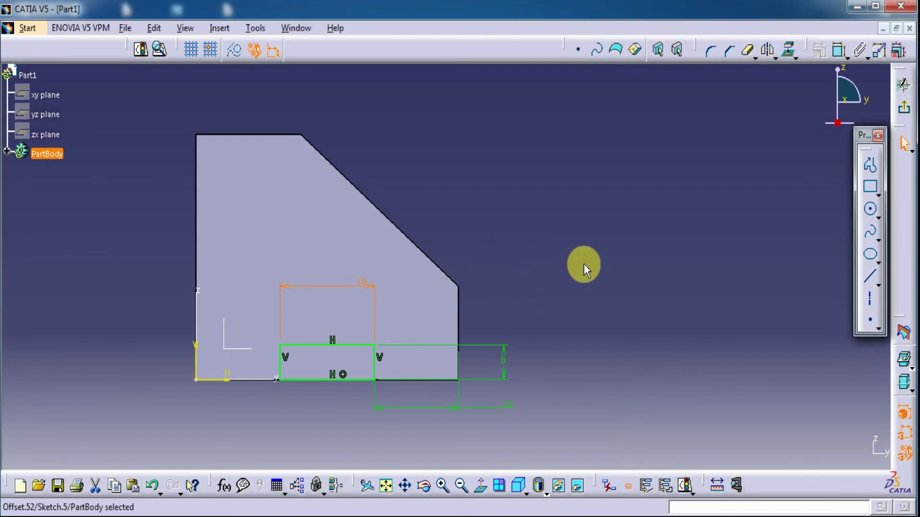
Exit the sketch and cut the rectangle through the base of the part as a 62 mm deep pocket
click(870, 164)
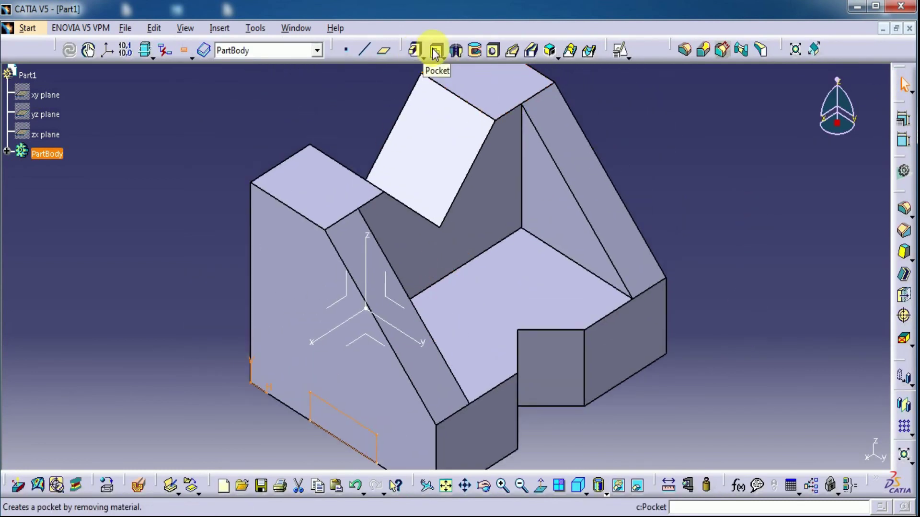
click(435, 53)
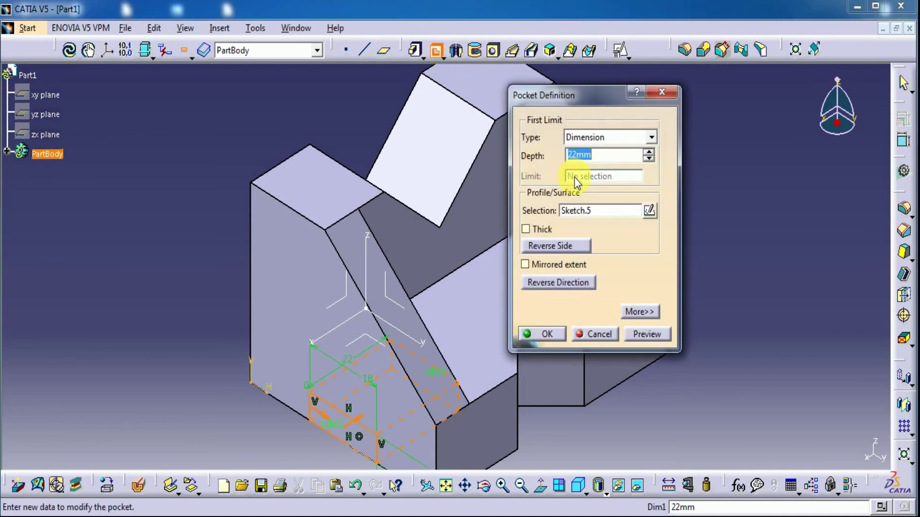
middle_drag(397, 382, 323, 353)
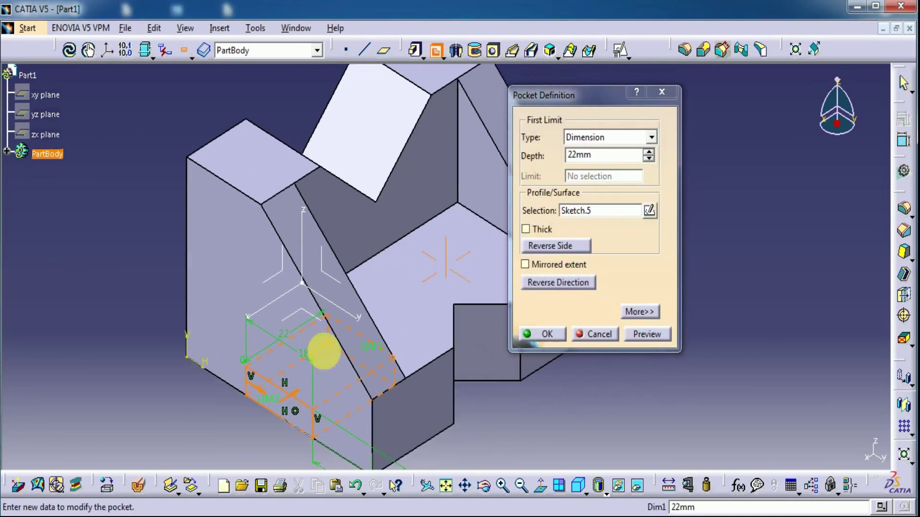
mouse_move(482, 400)
middle_down()
mouse_move(524, 405)
mouse_move(472, 407)
middle_up()
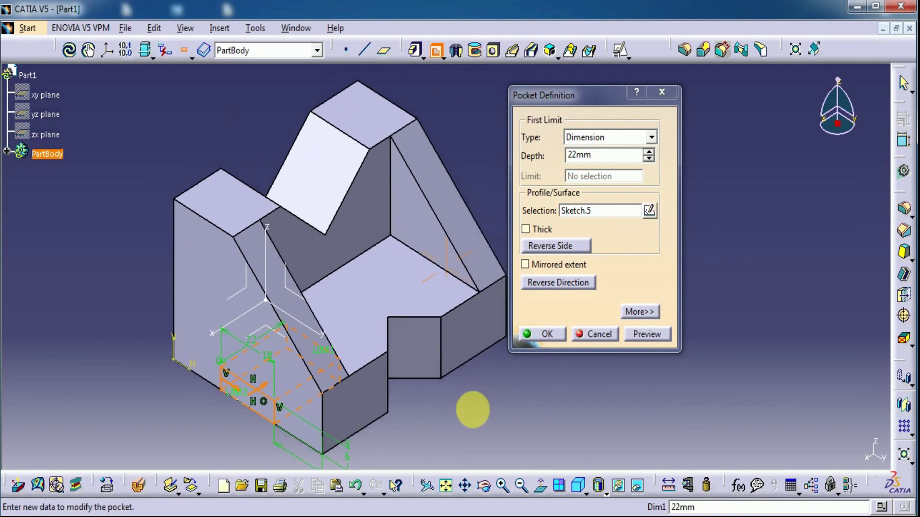
double_click(599, 157)
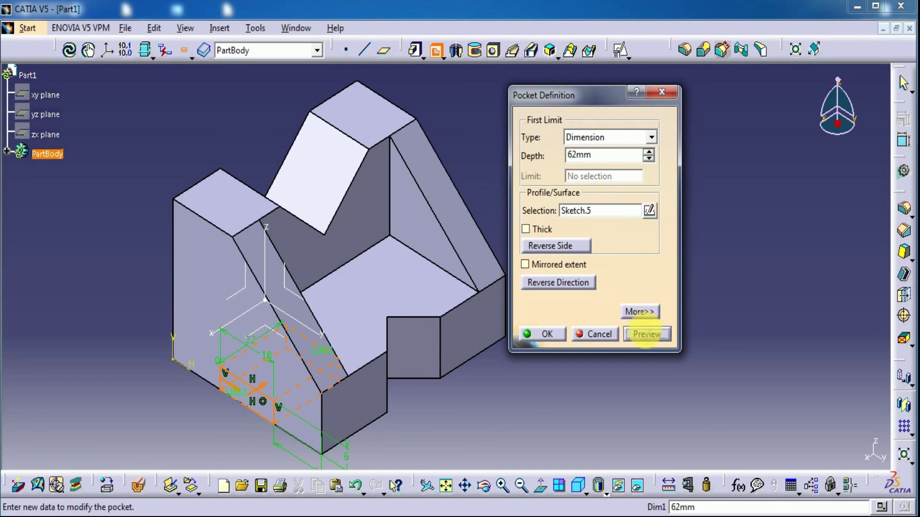
click(549, 334)
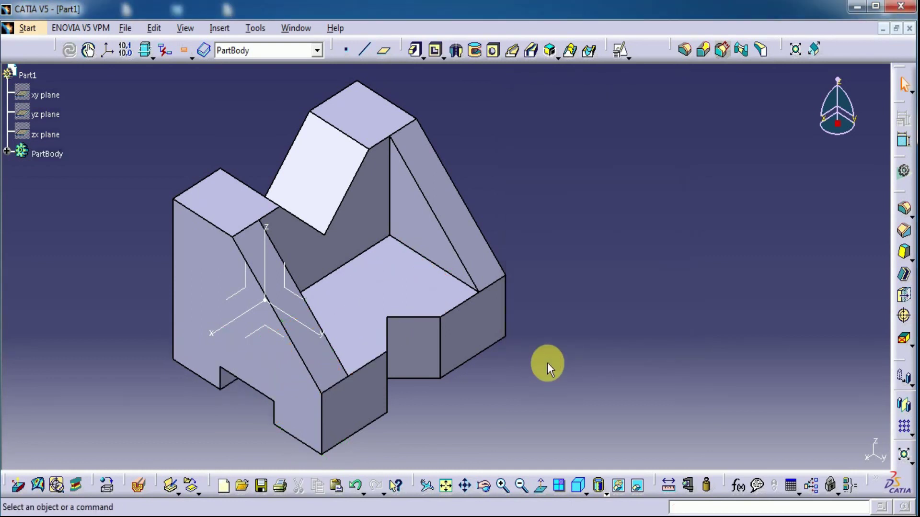
Inspect the finished part and its bottom slot from several angles, ending in the isometric view
middle_drag(297, 407, 382, 345)
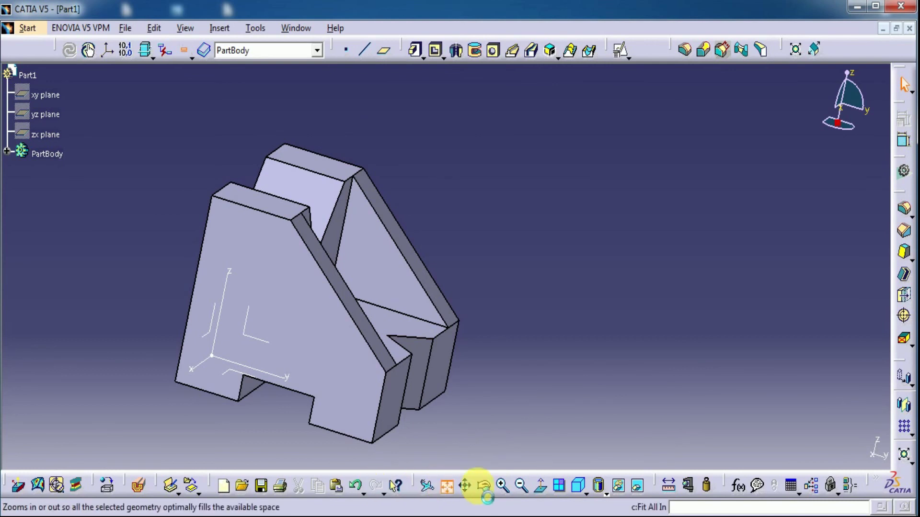
click(578, 486)
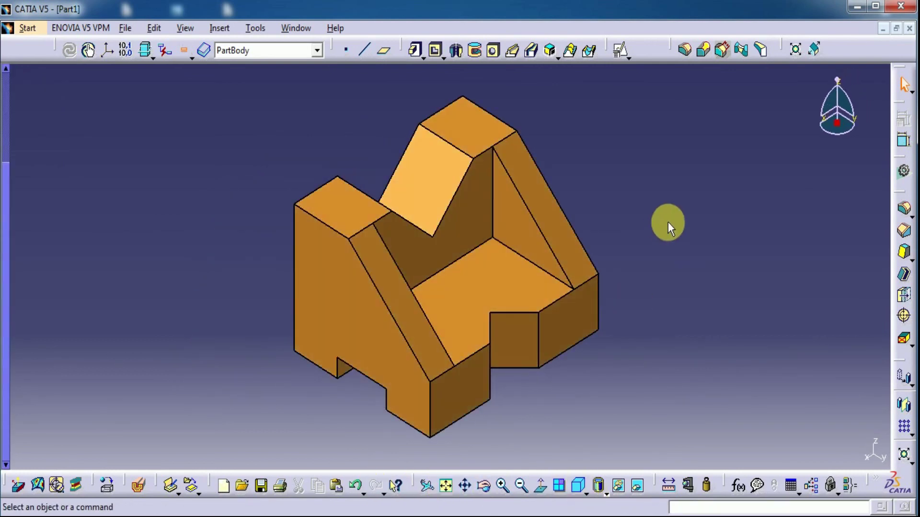
middle_drag(668, 228, 534, 371)
middle_drag(393, 379, 535, 329)
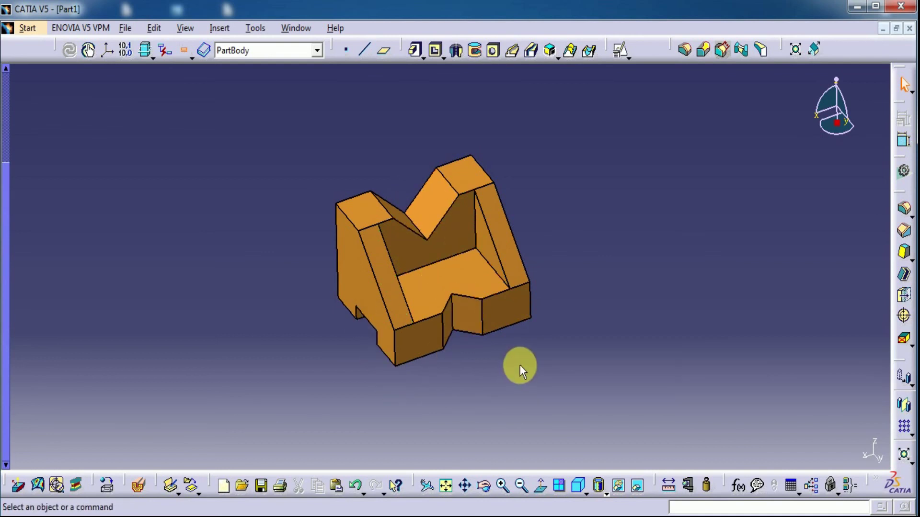
middle_drag(420, 409, 467, 404)
click(578, 486)
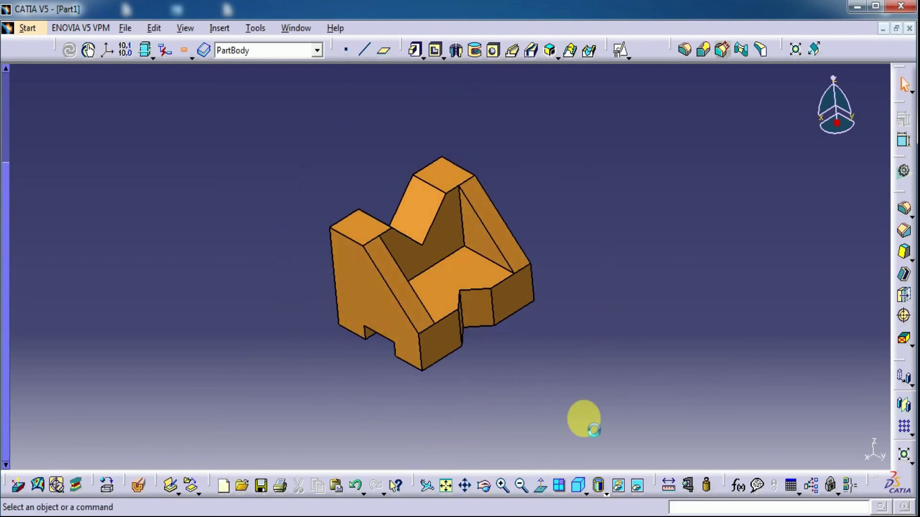